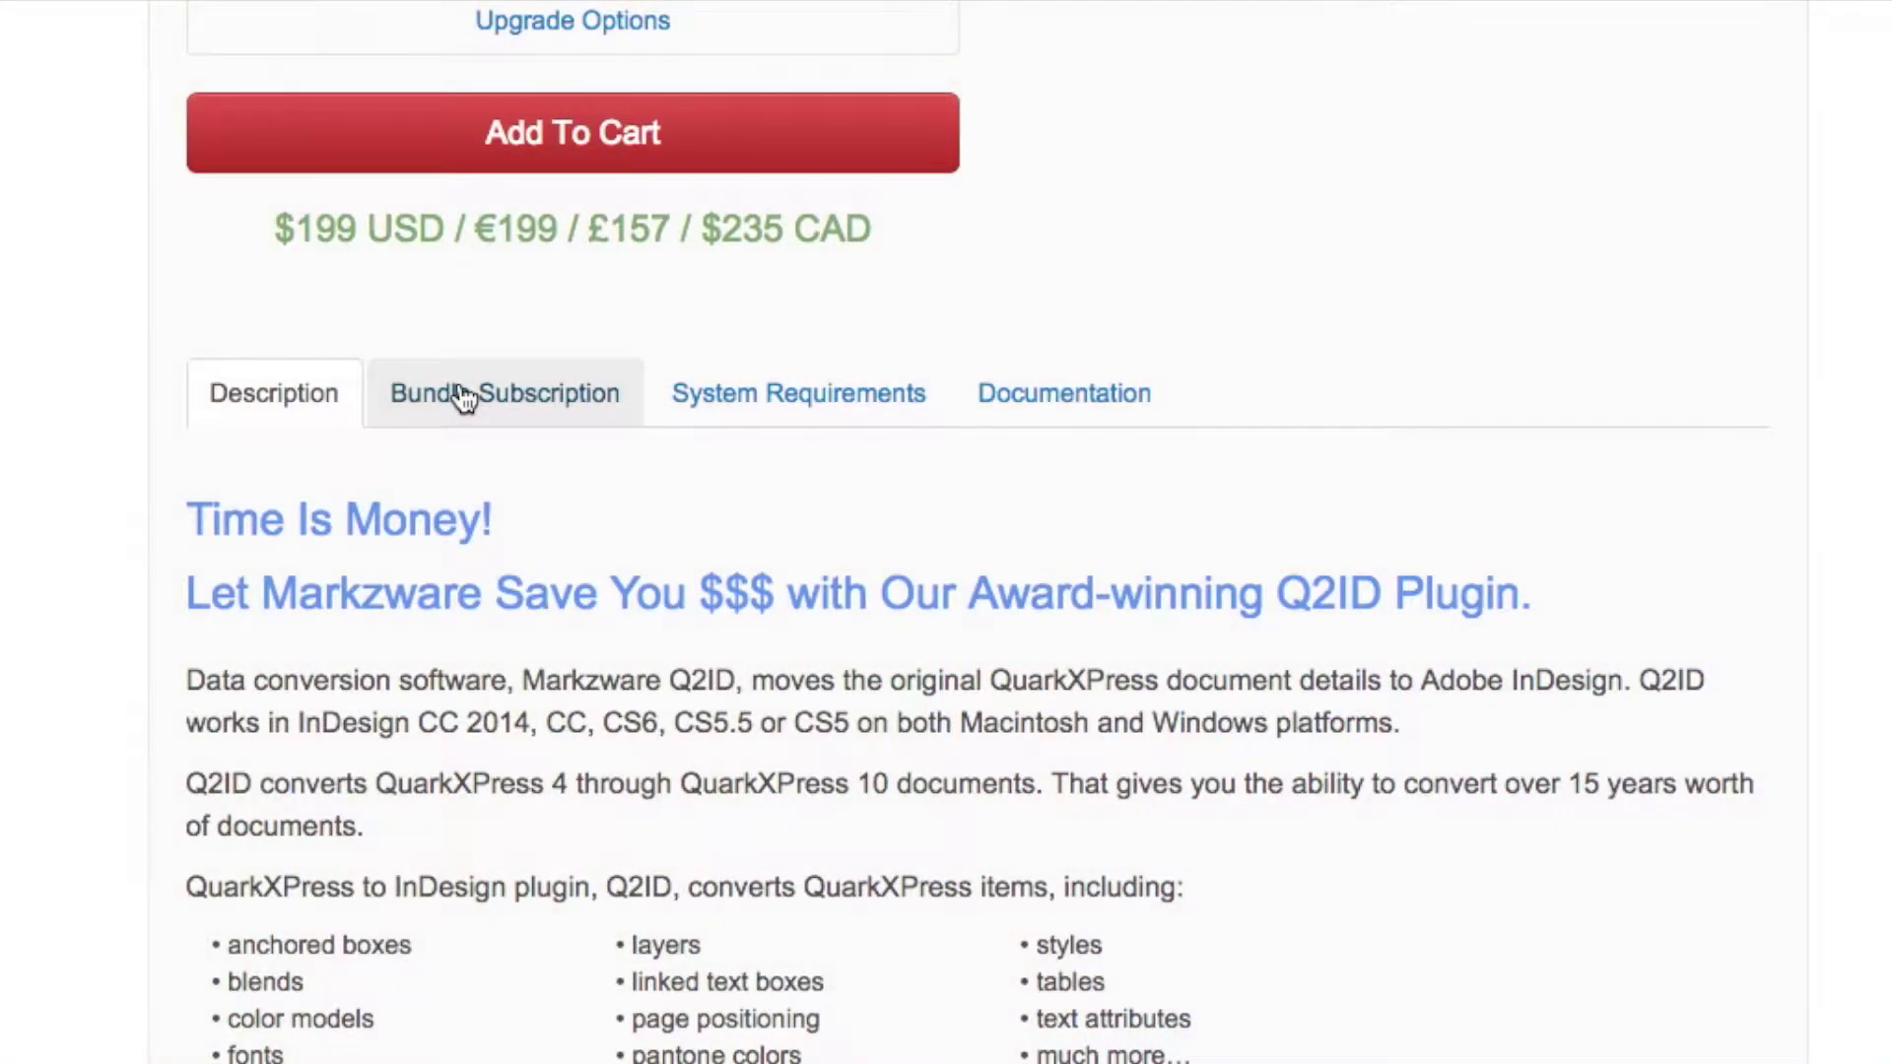
- View the Q2ID Bundle Subscription details to reach the license page with Mac downloads
left_click(465, 396)
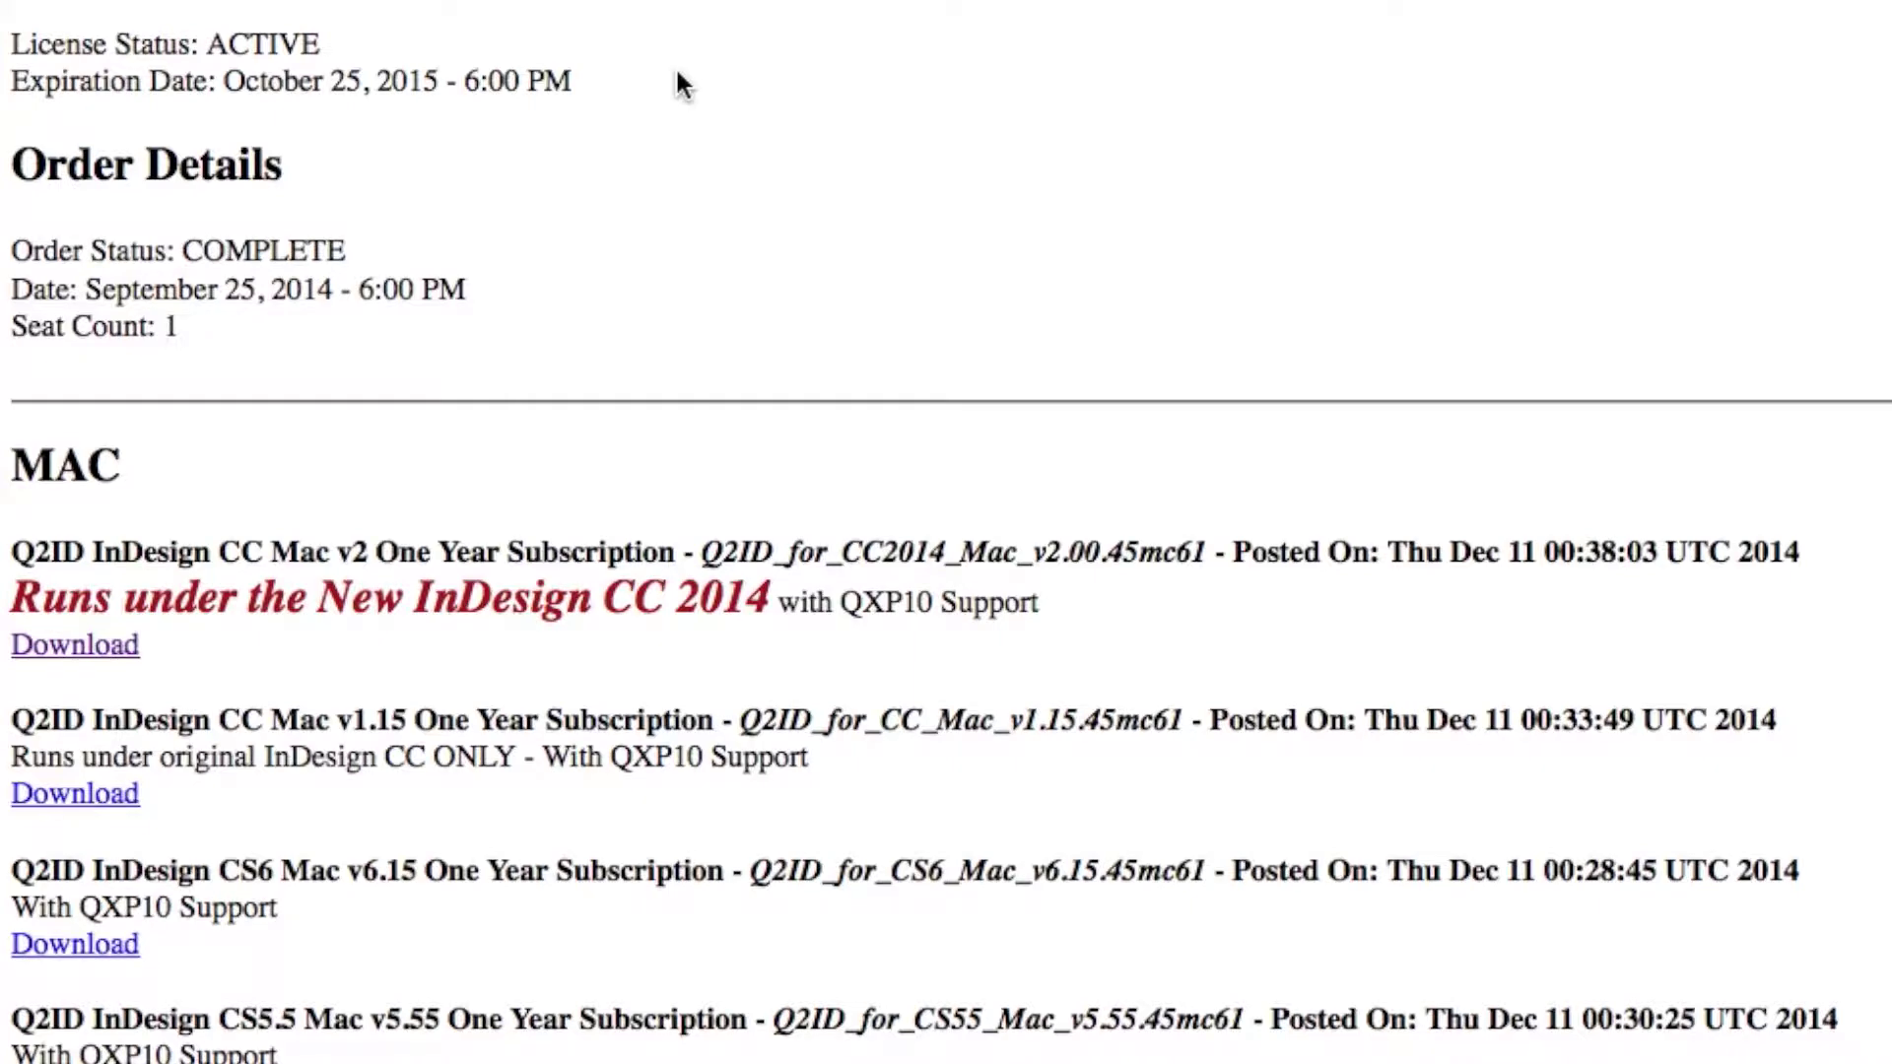
- Choose the download link for Q2ID for InDesign CC 2014 on Mac
scroll(701, 73, "down", 5)
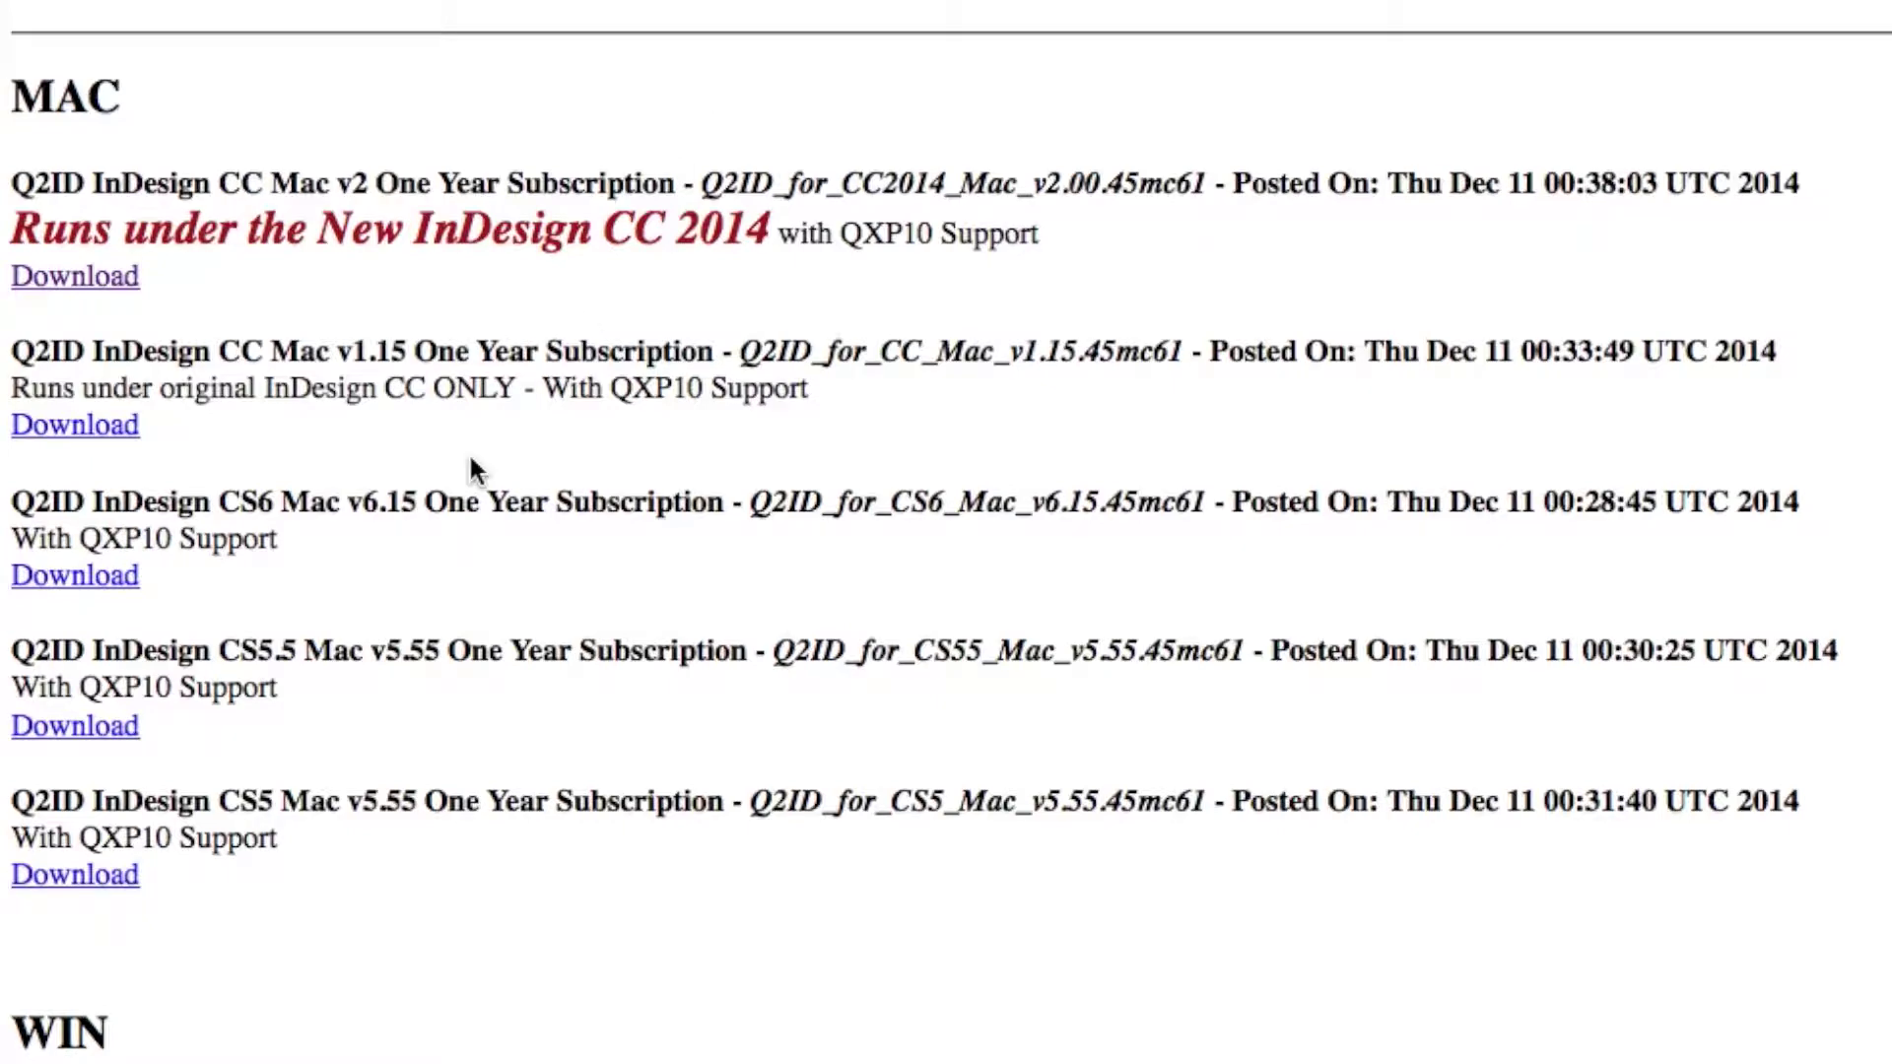
scroll(482, 473, "down", 4)
scroll(500, 487, "up", 3)
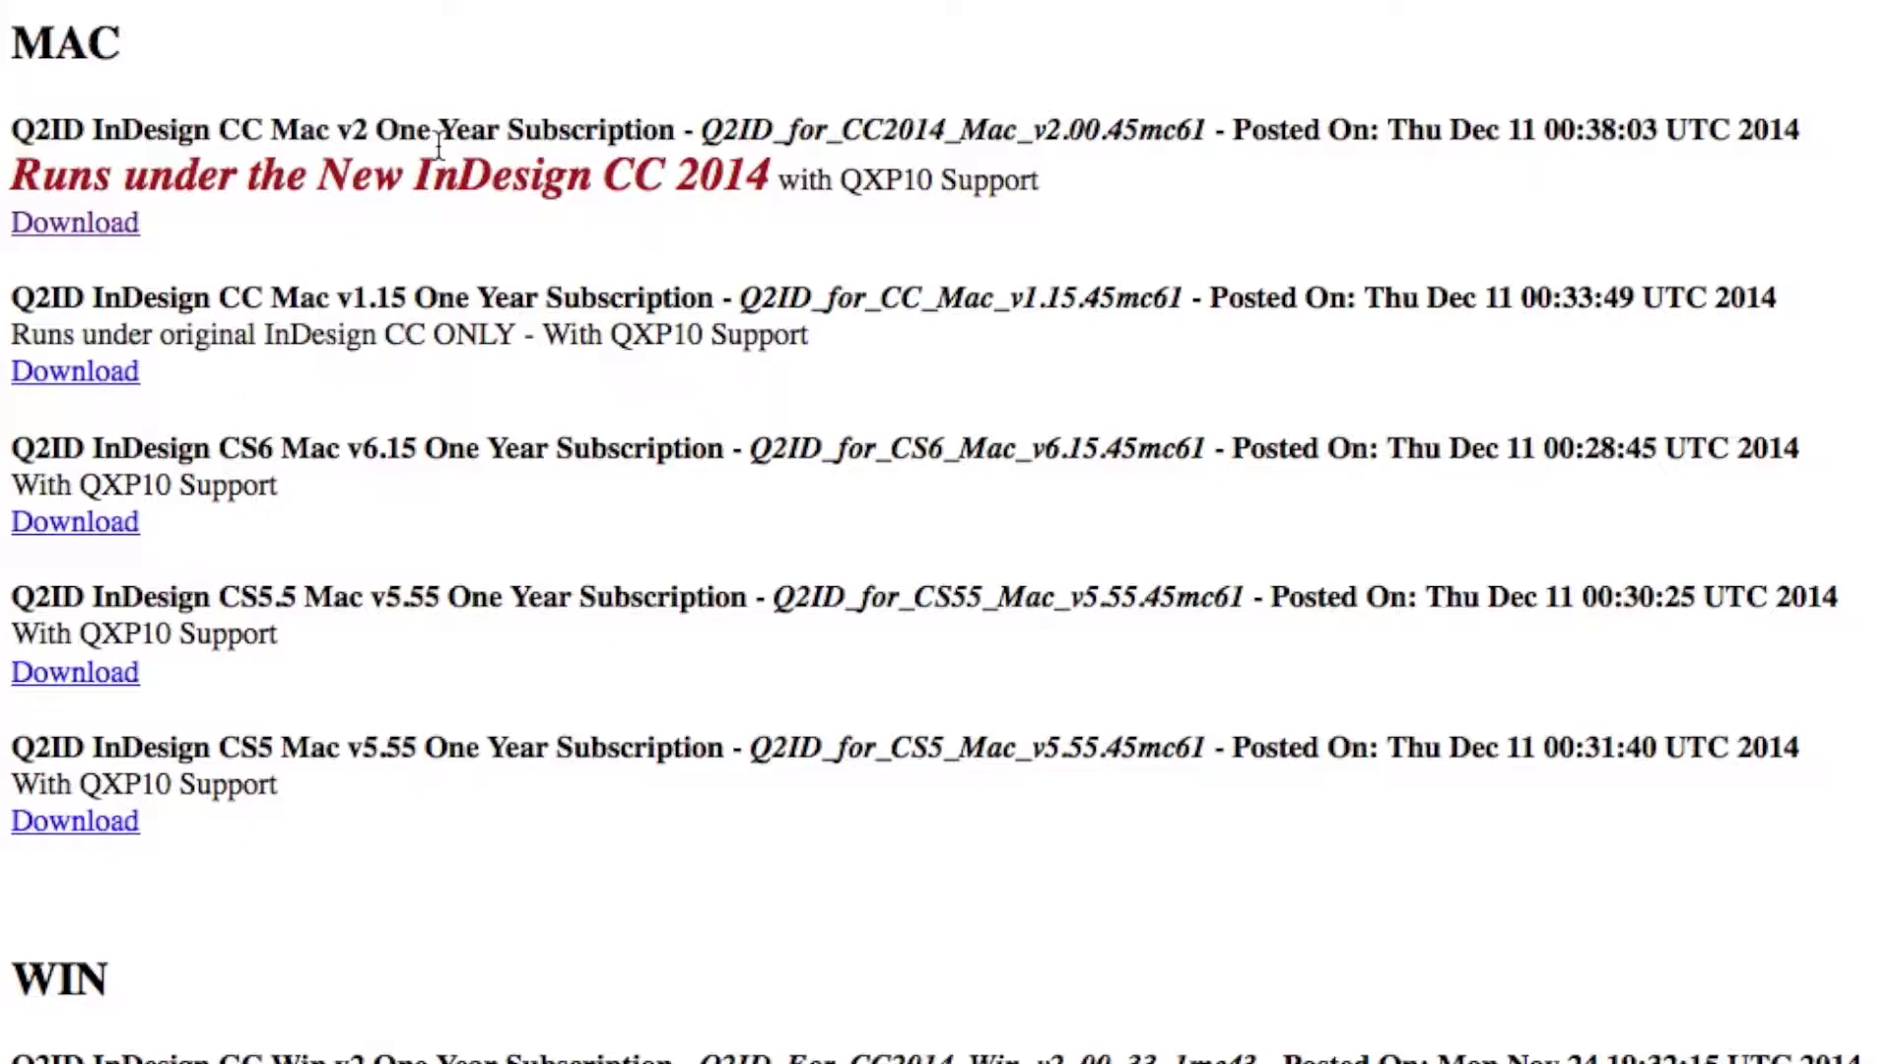
scroll(434, 153, "down", 1)
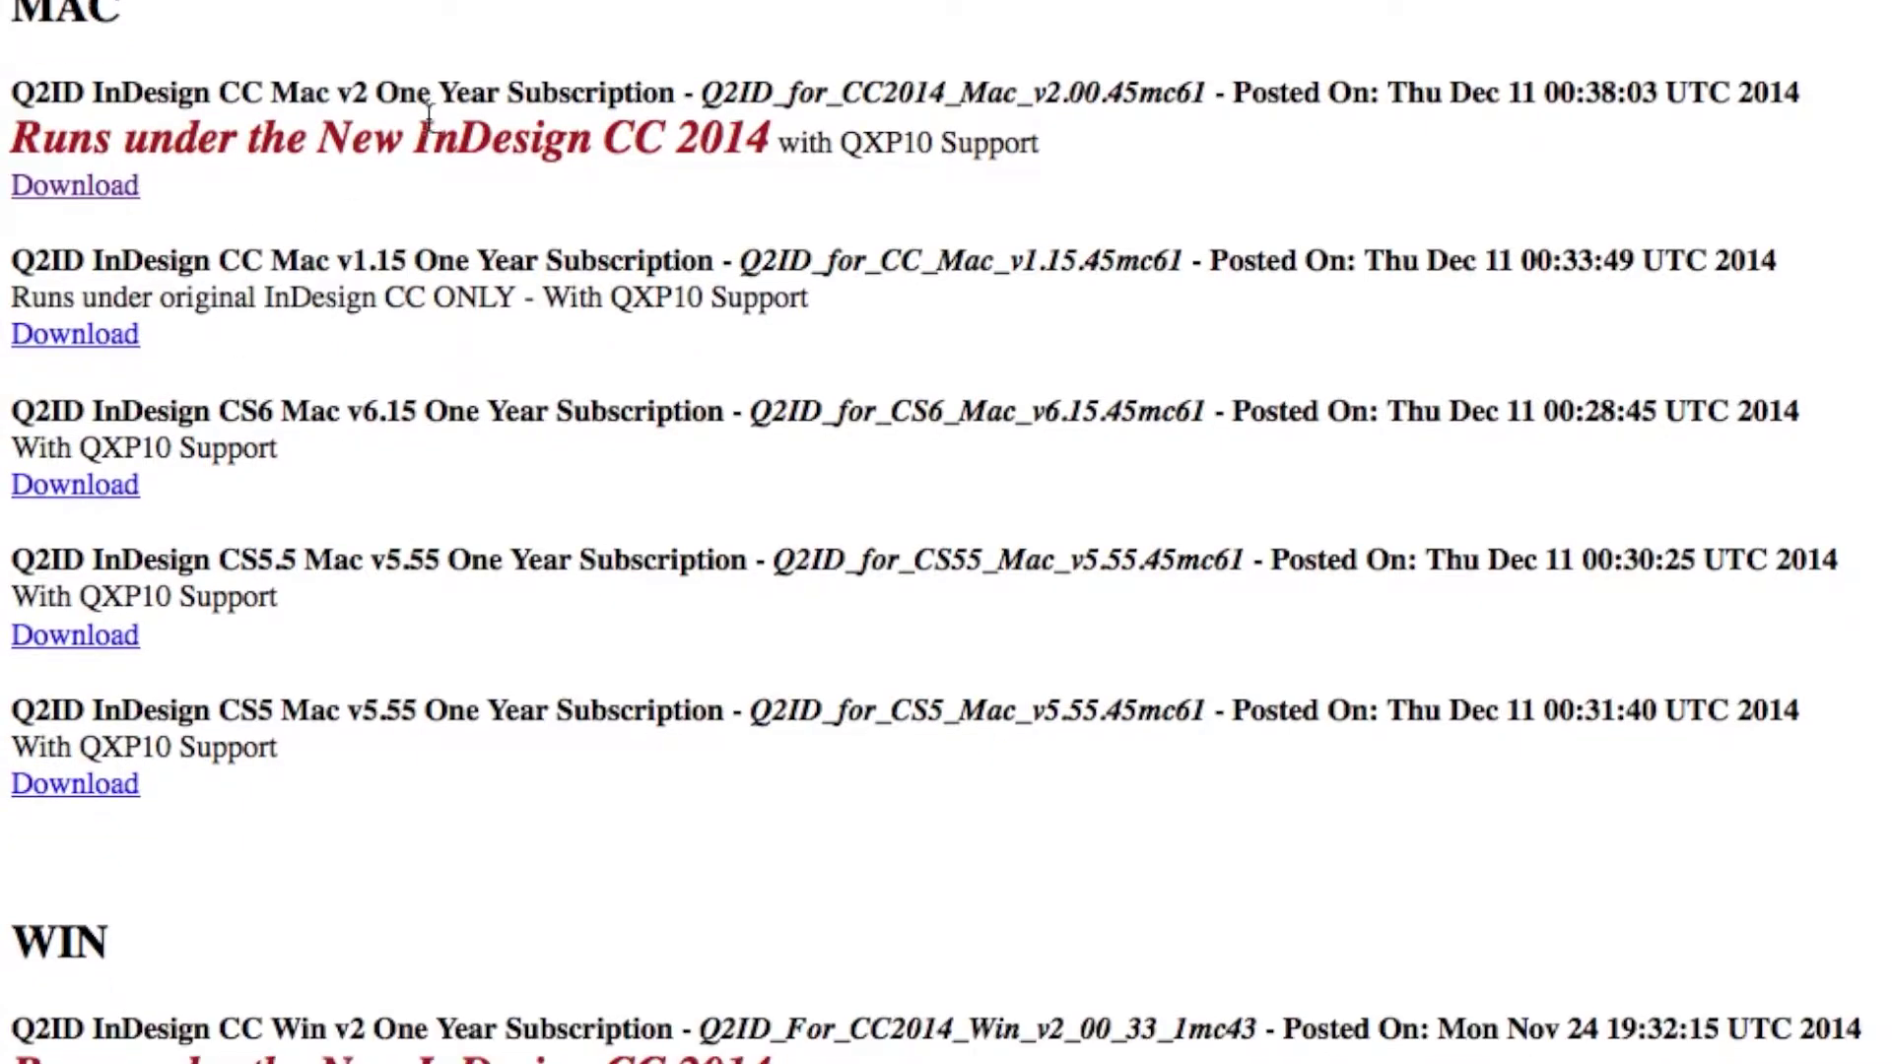
left_click(105, 192)
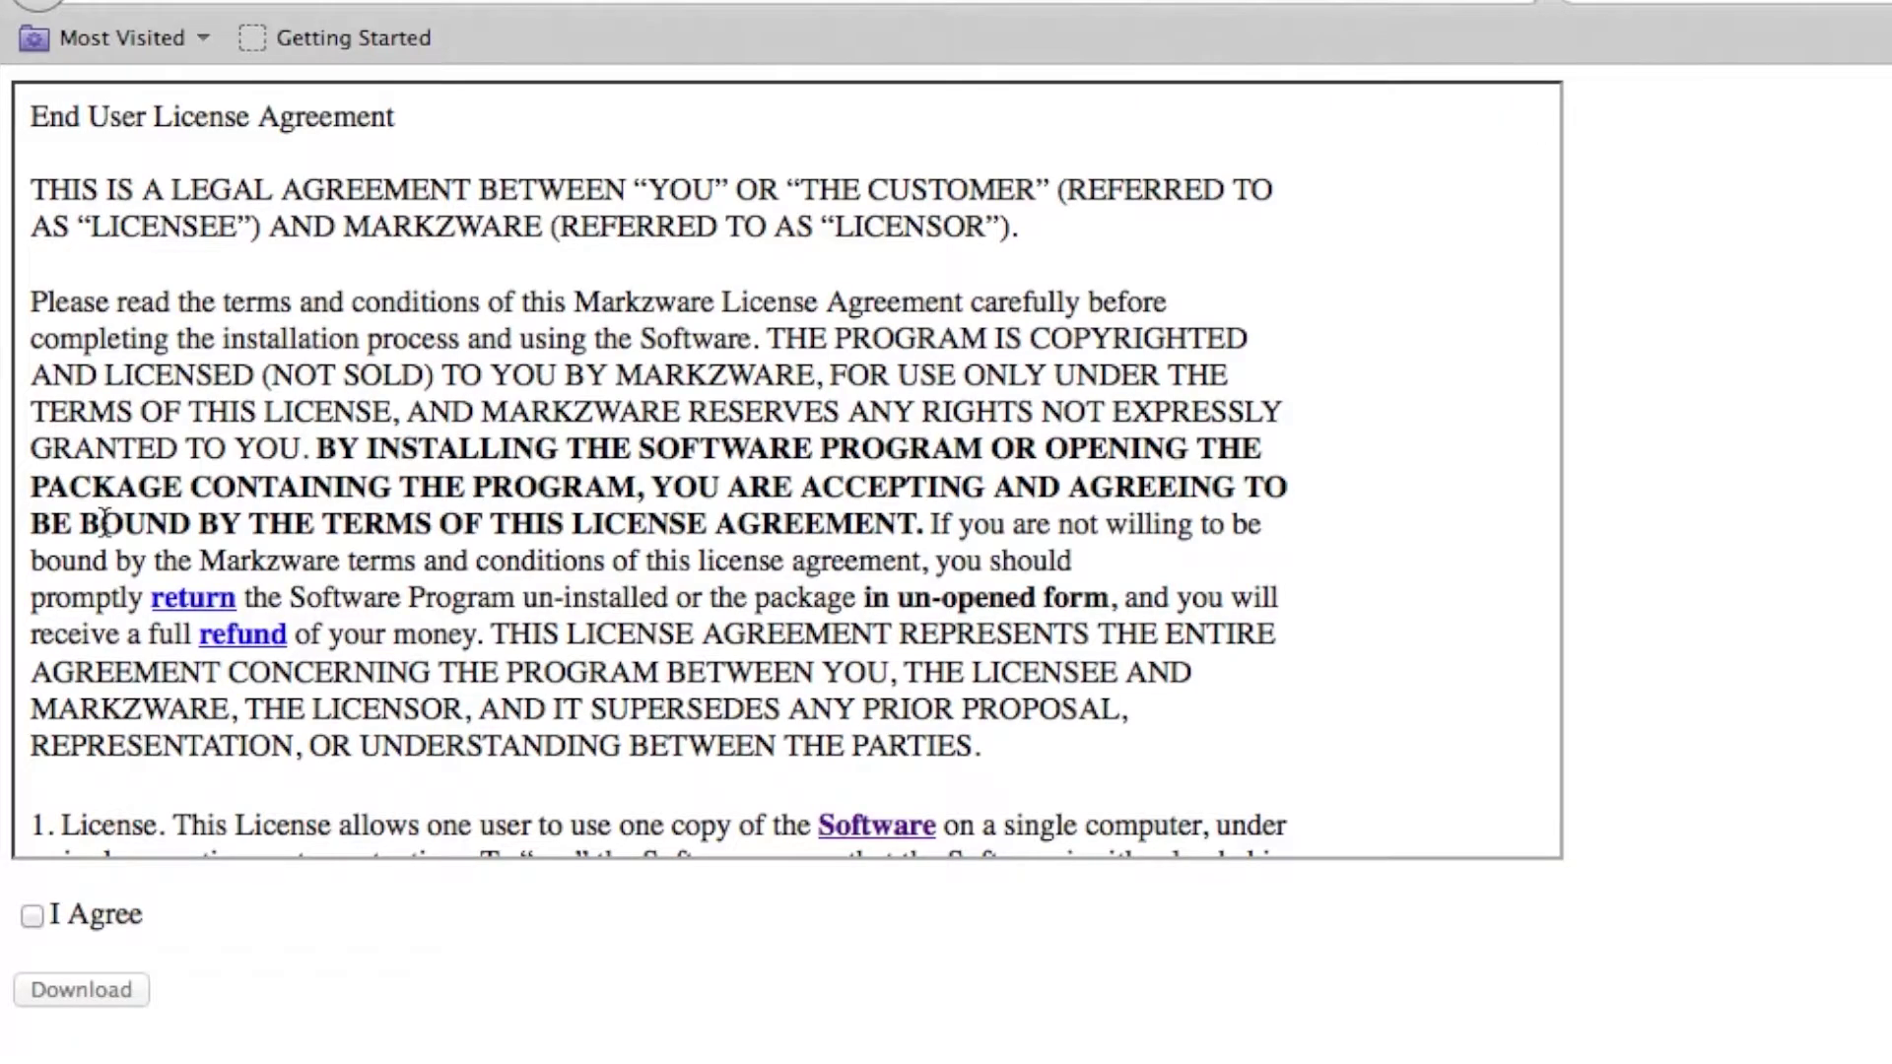
- Agree to the licence, save Q2ID_for_CC2014_Mac_v2.00.45mc61.zip, and show it in Downloads
left_click(30, 913)
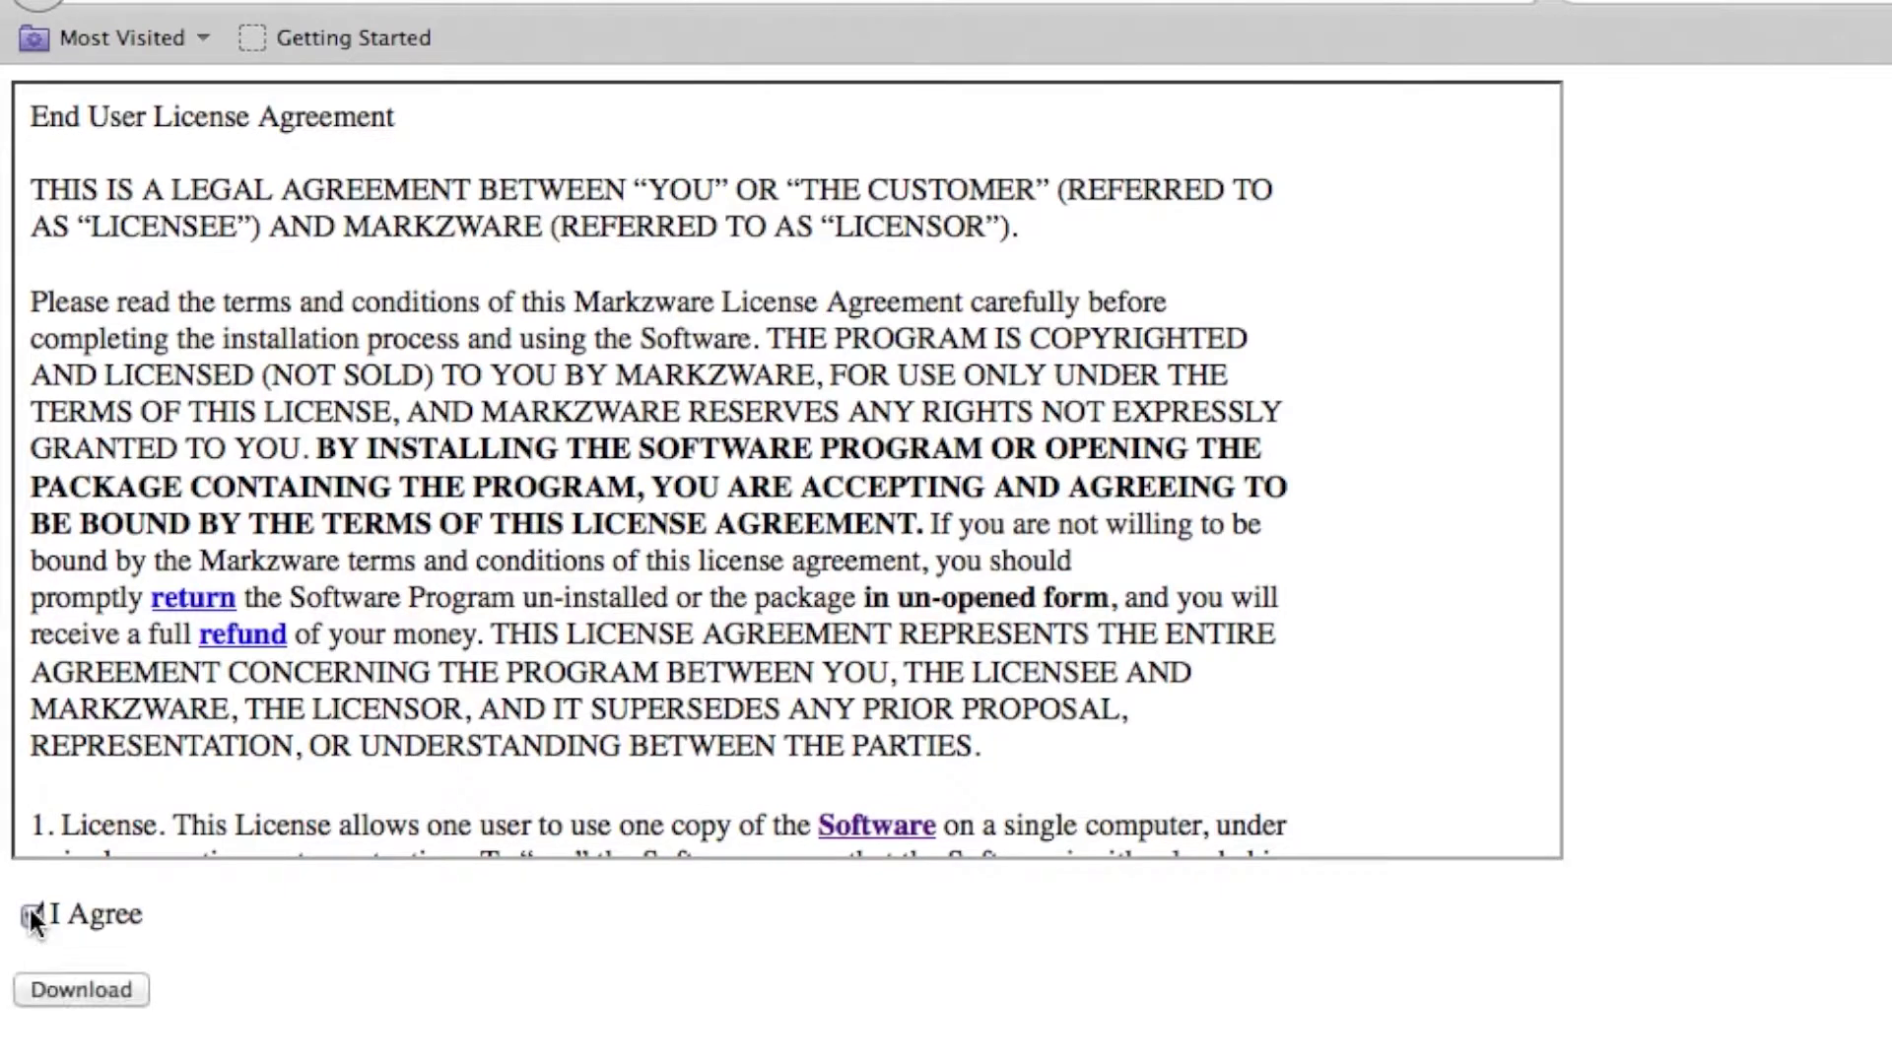
left_click(73, 989)
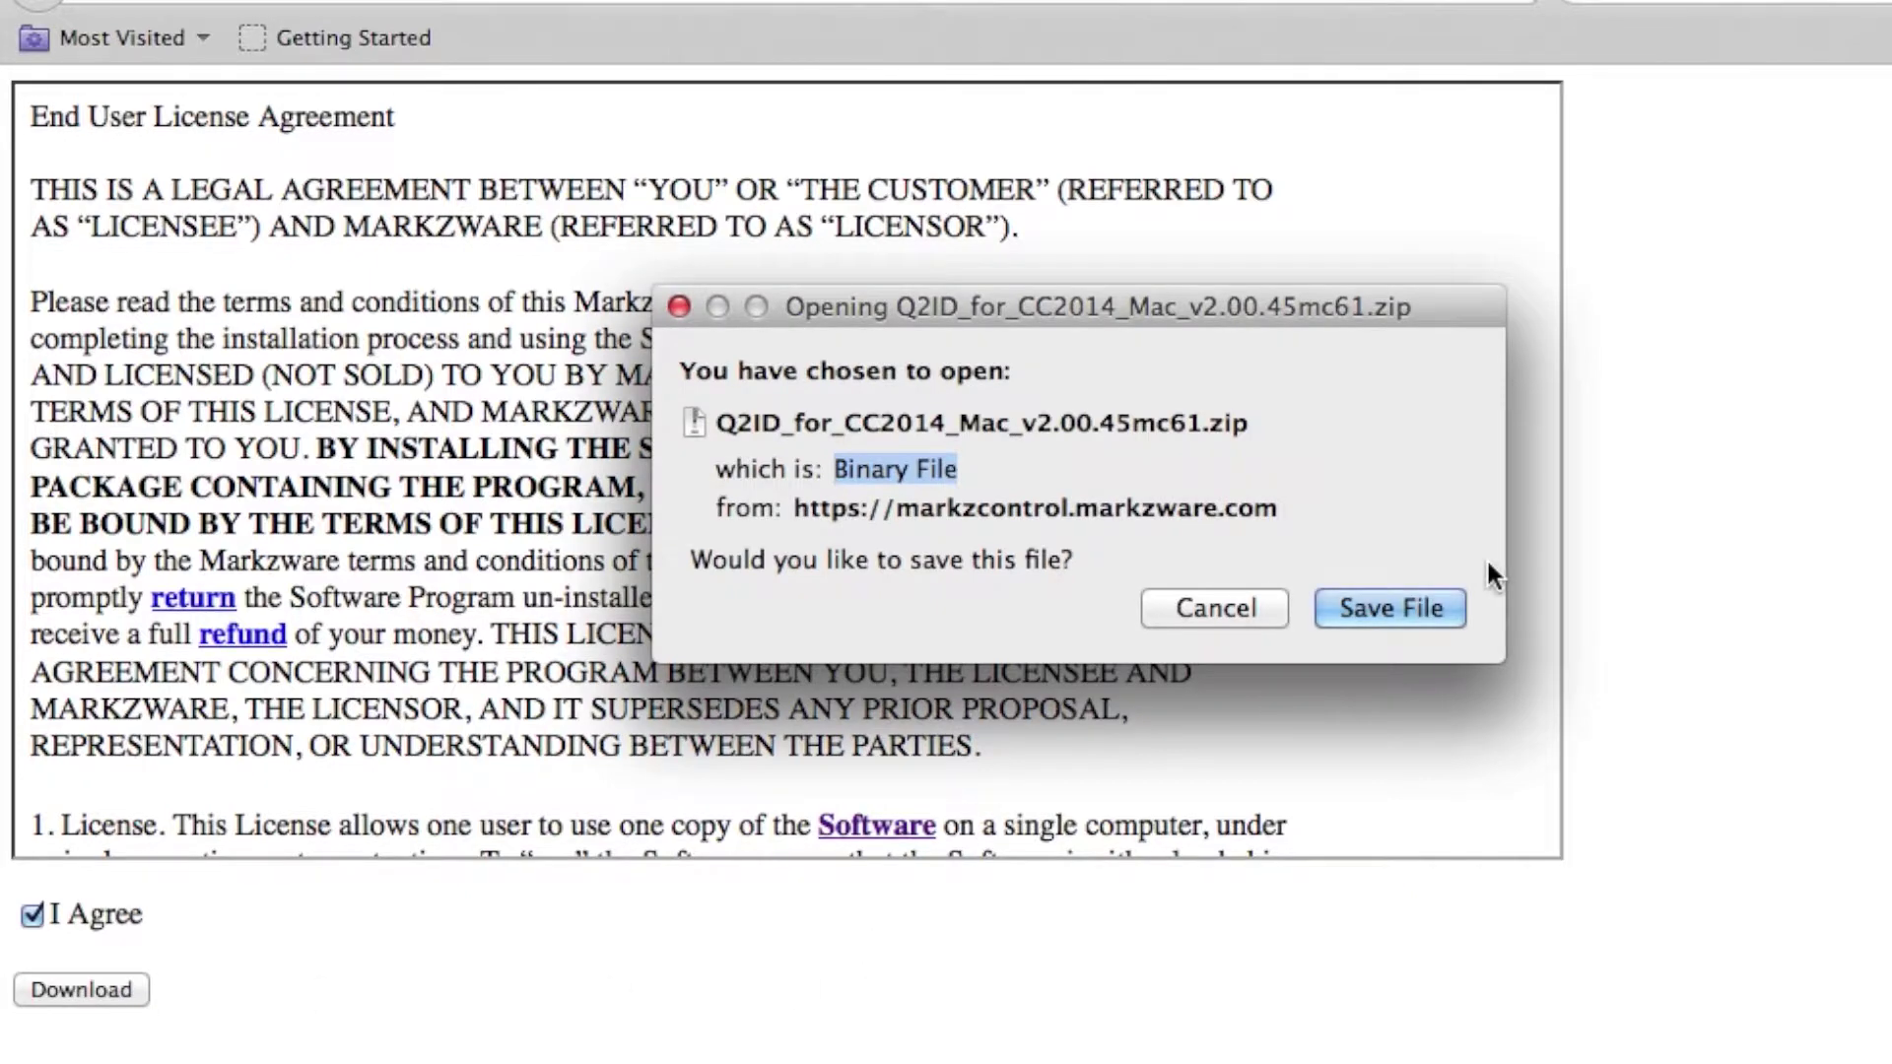
left_click(1389, 606)
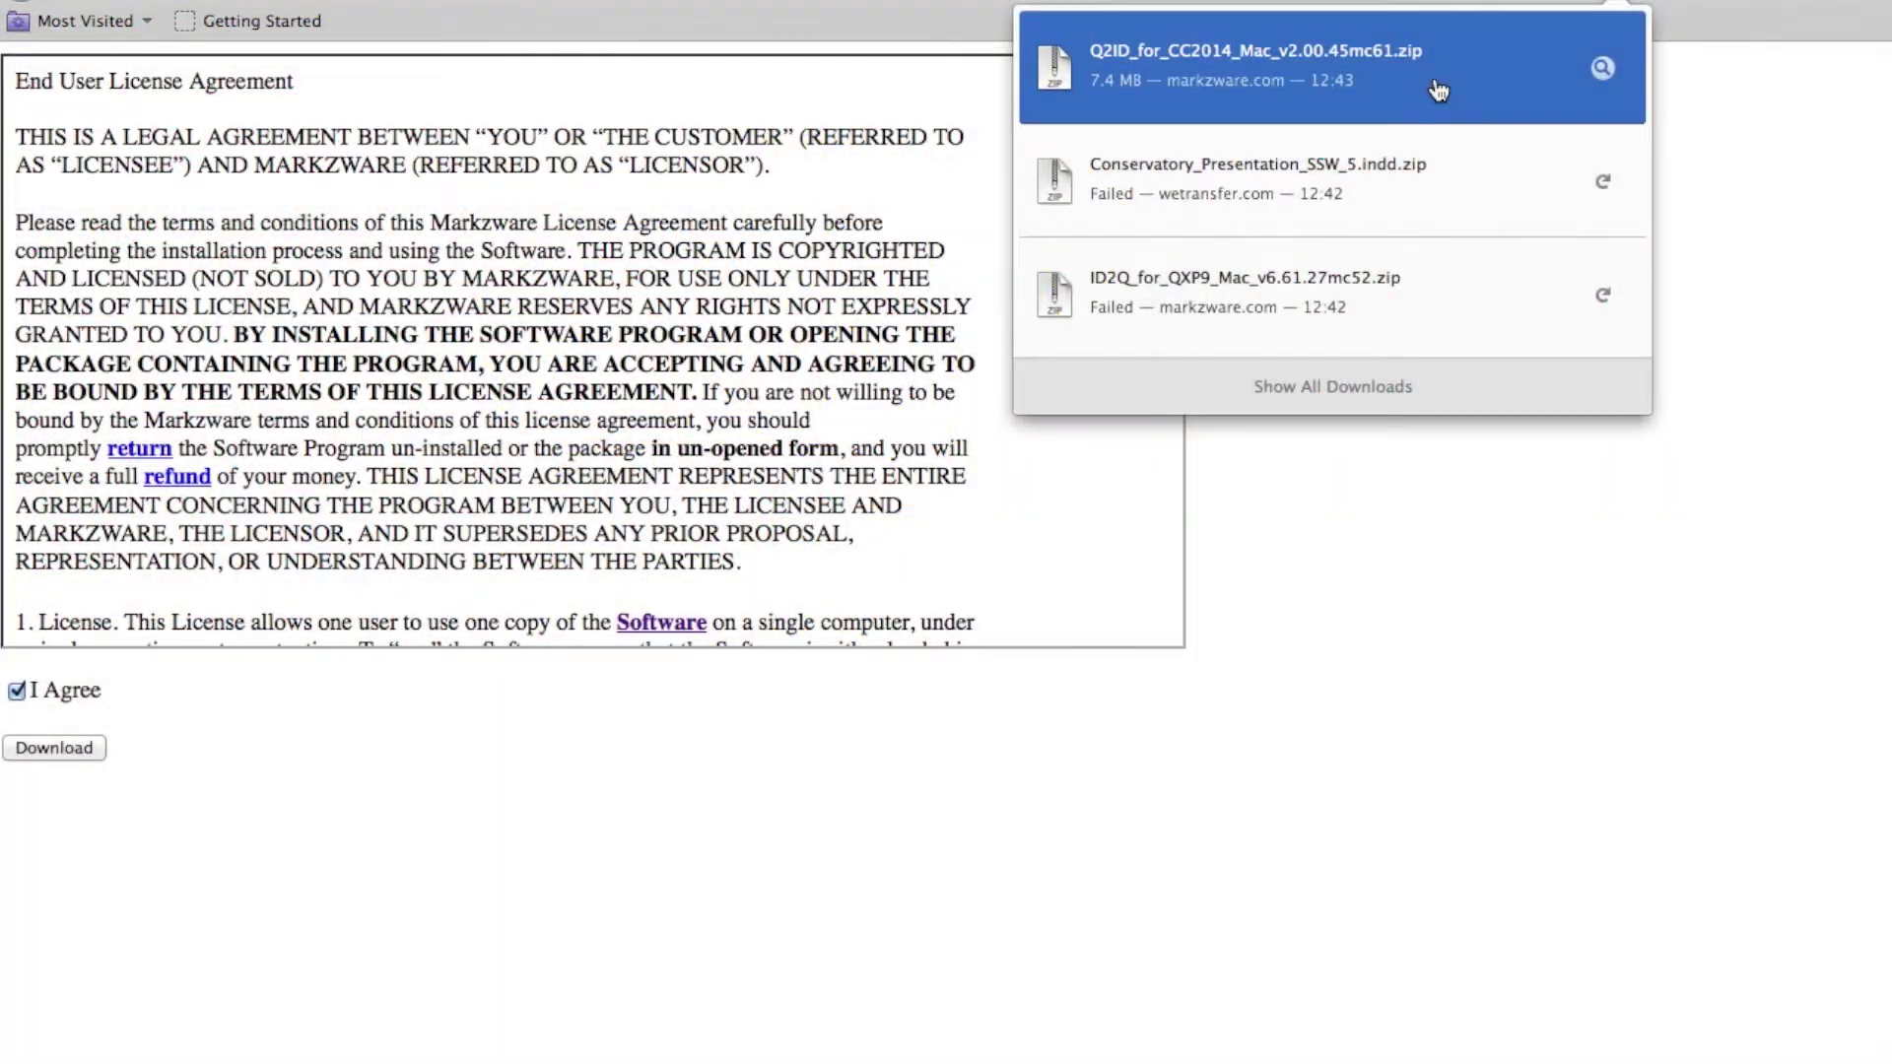
left_click(1606, 75)
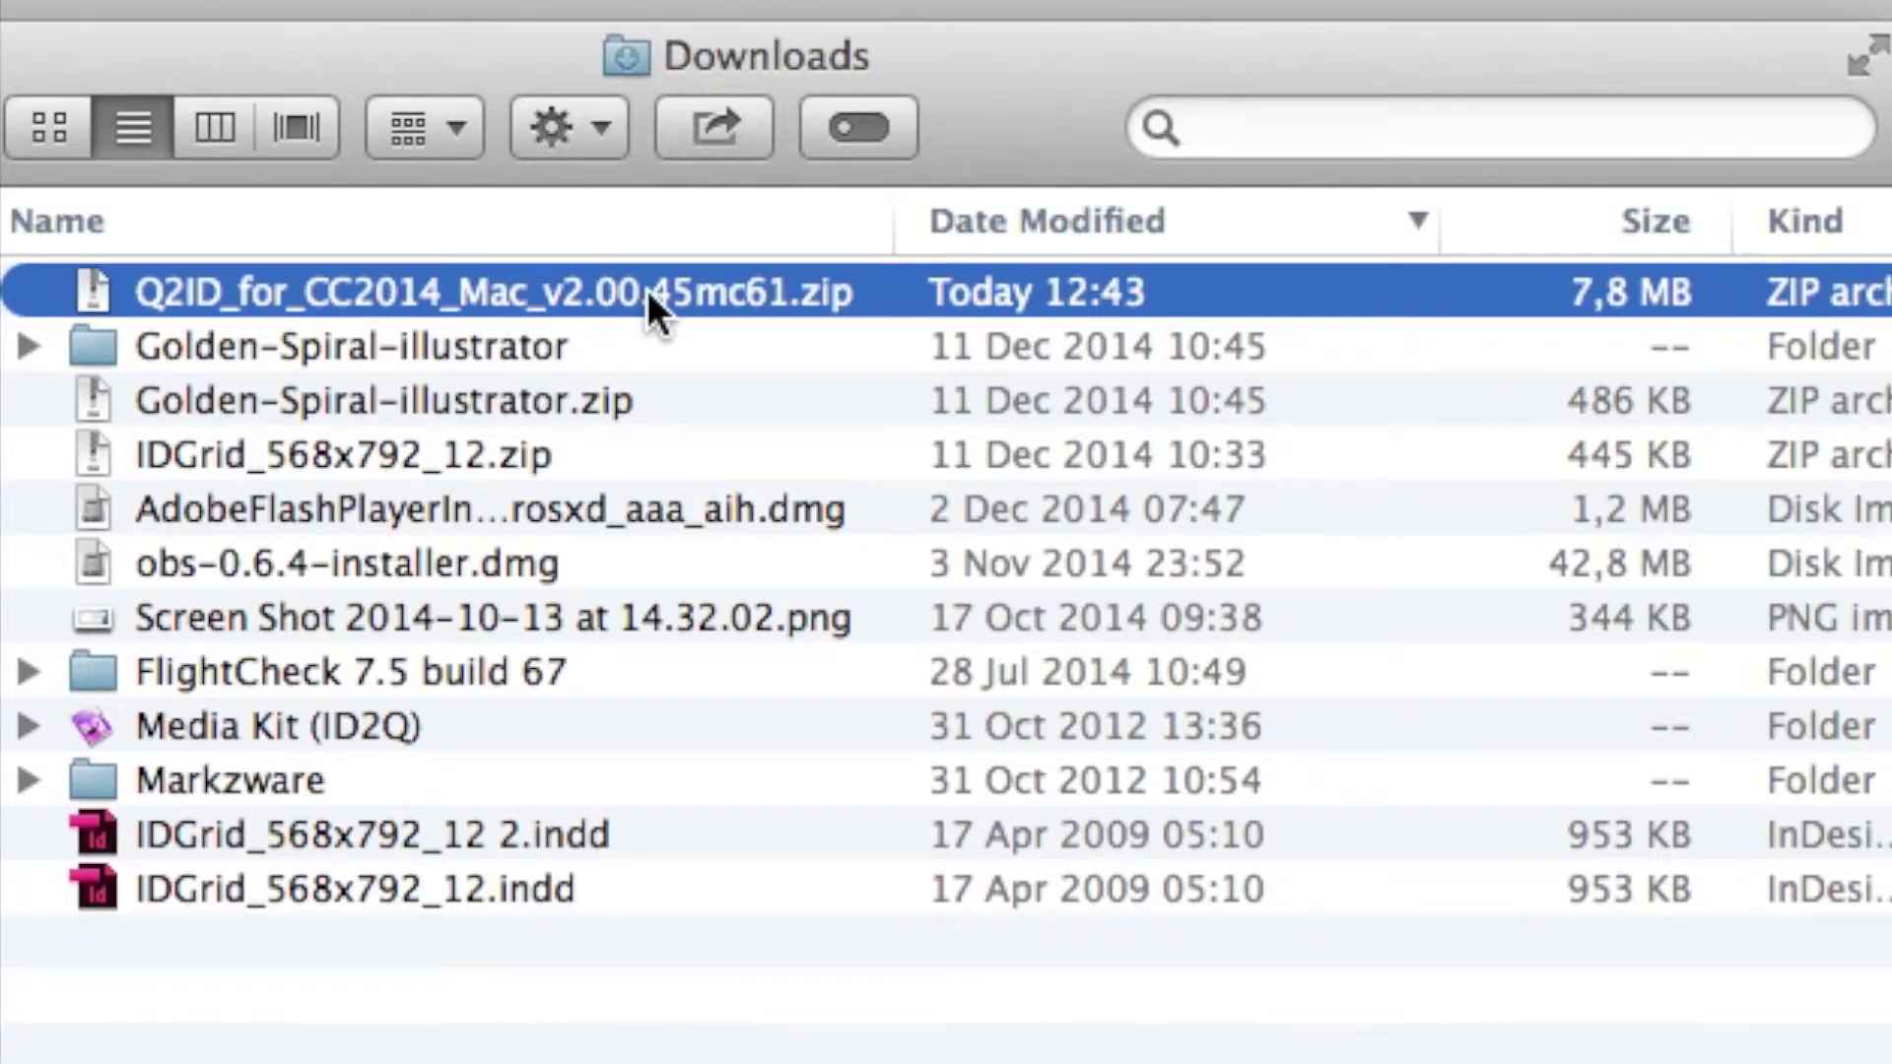
- Extract the Q2ID zip, view its folder as icons, and launch Setup CC
double_click(647, 290)
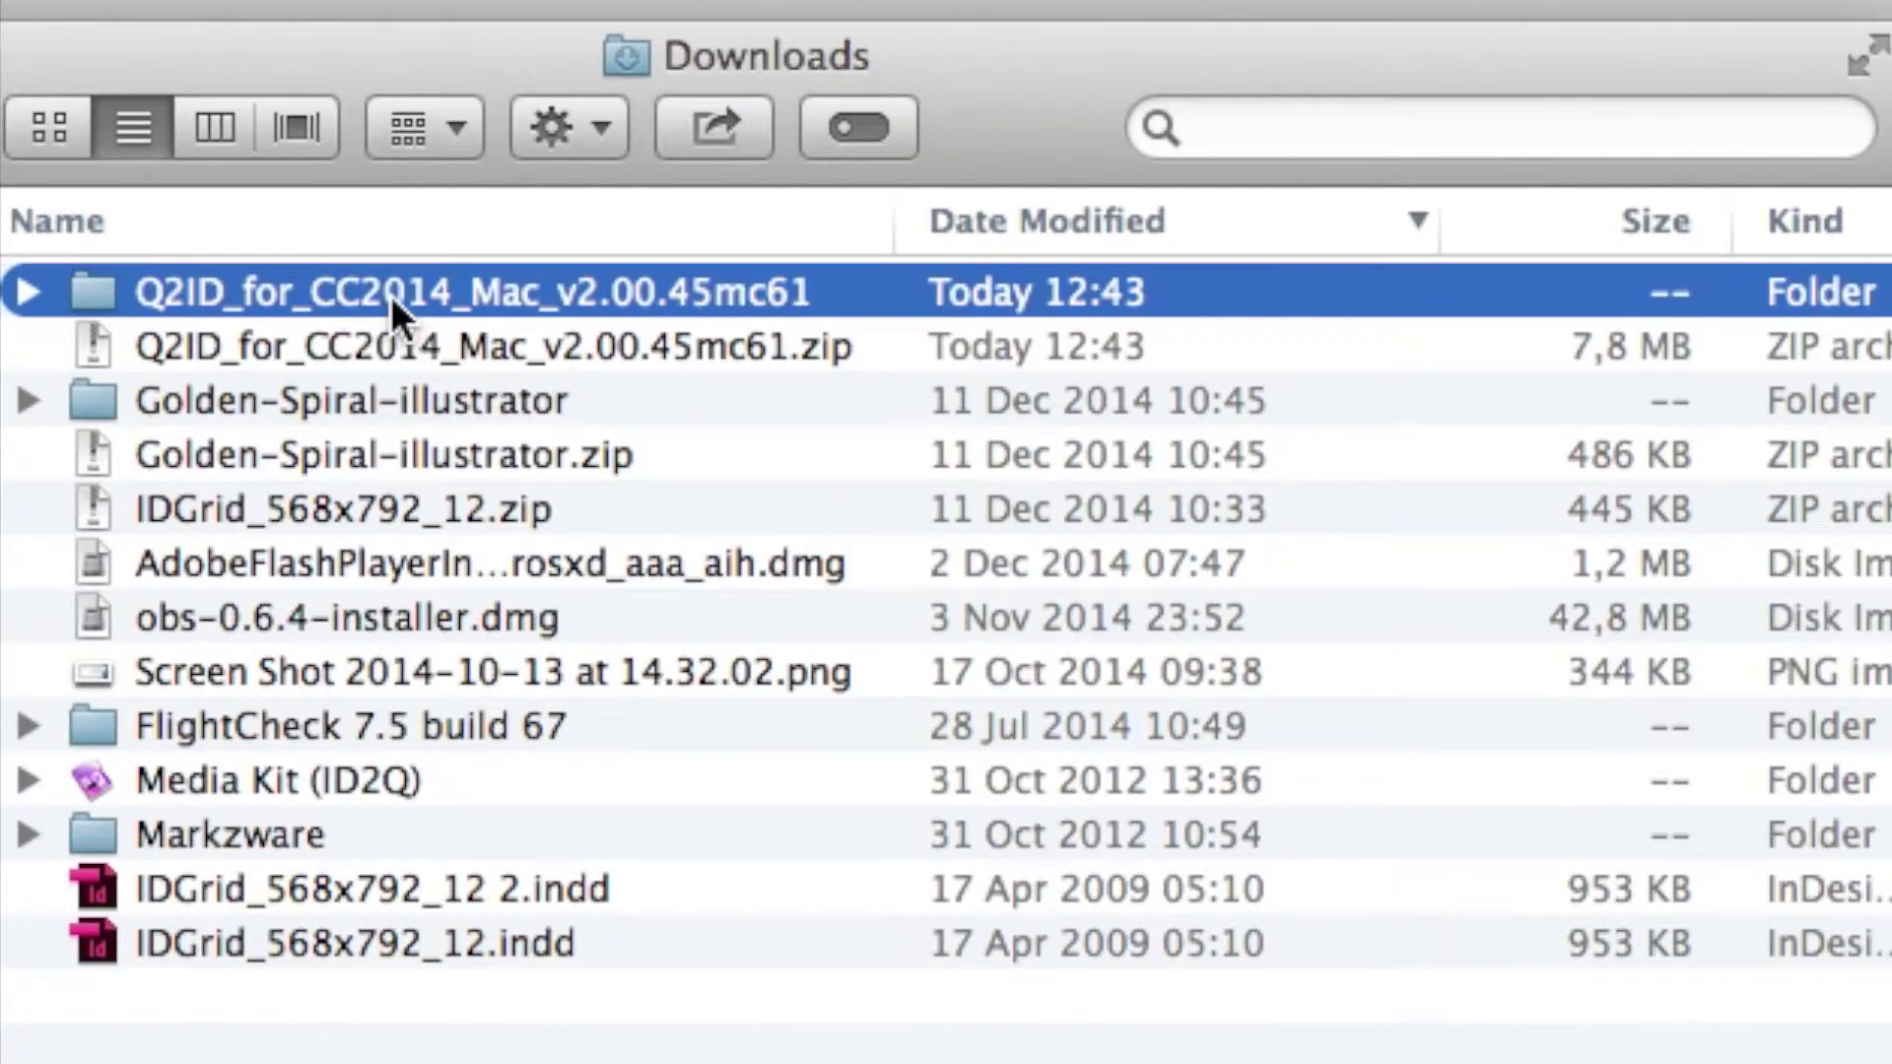
double_click(393, 292)
left_click(62, 127)
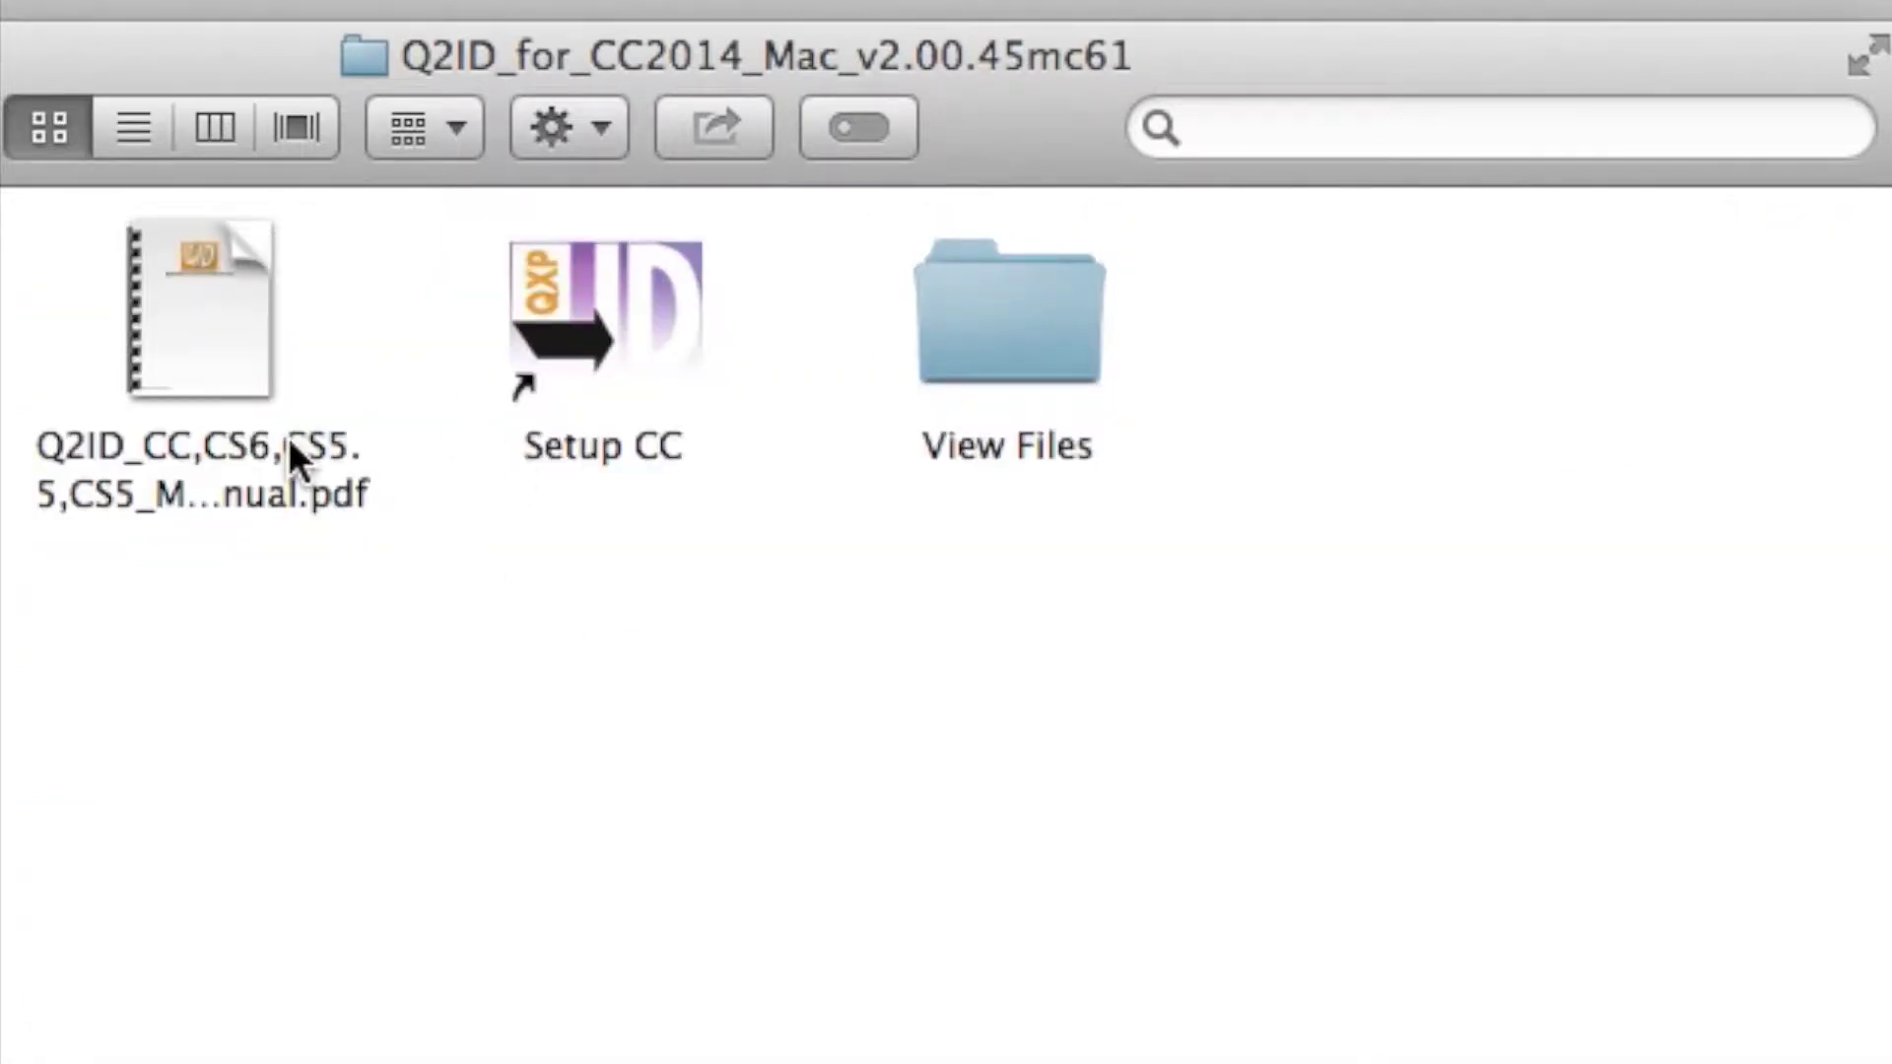
mouse_move(239, 353)
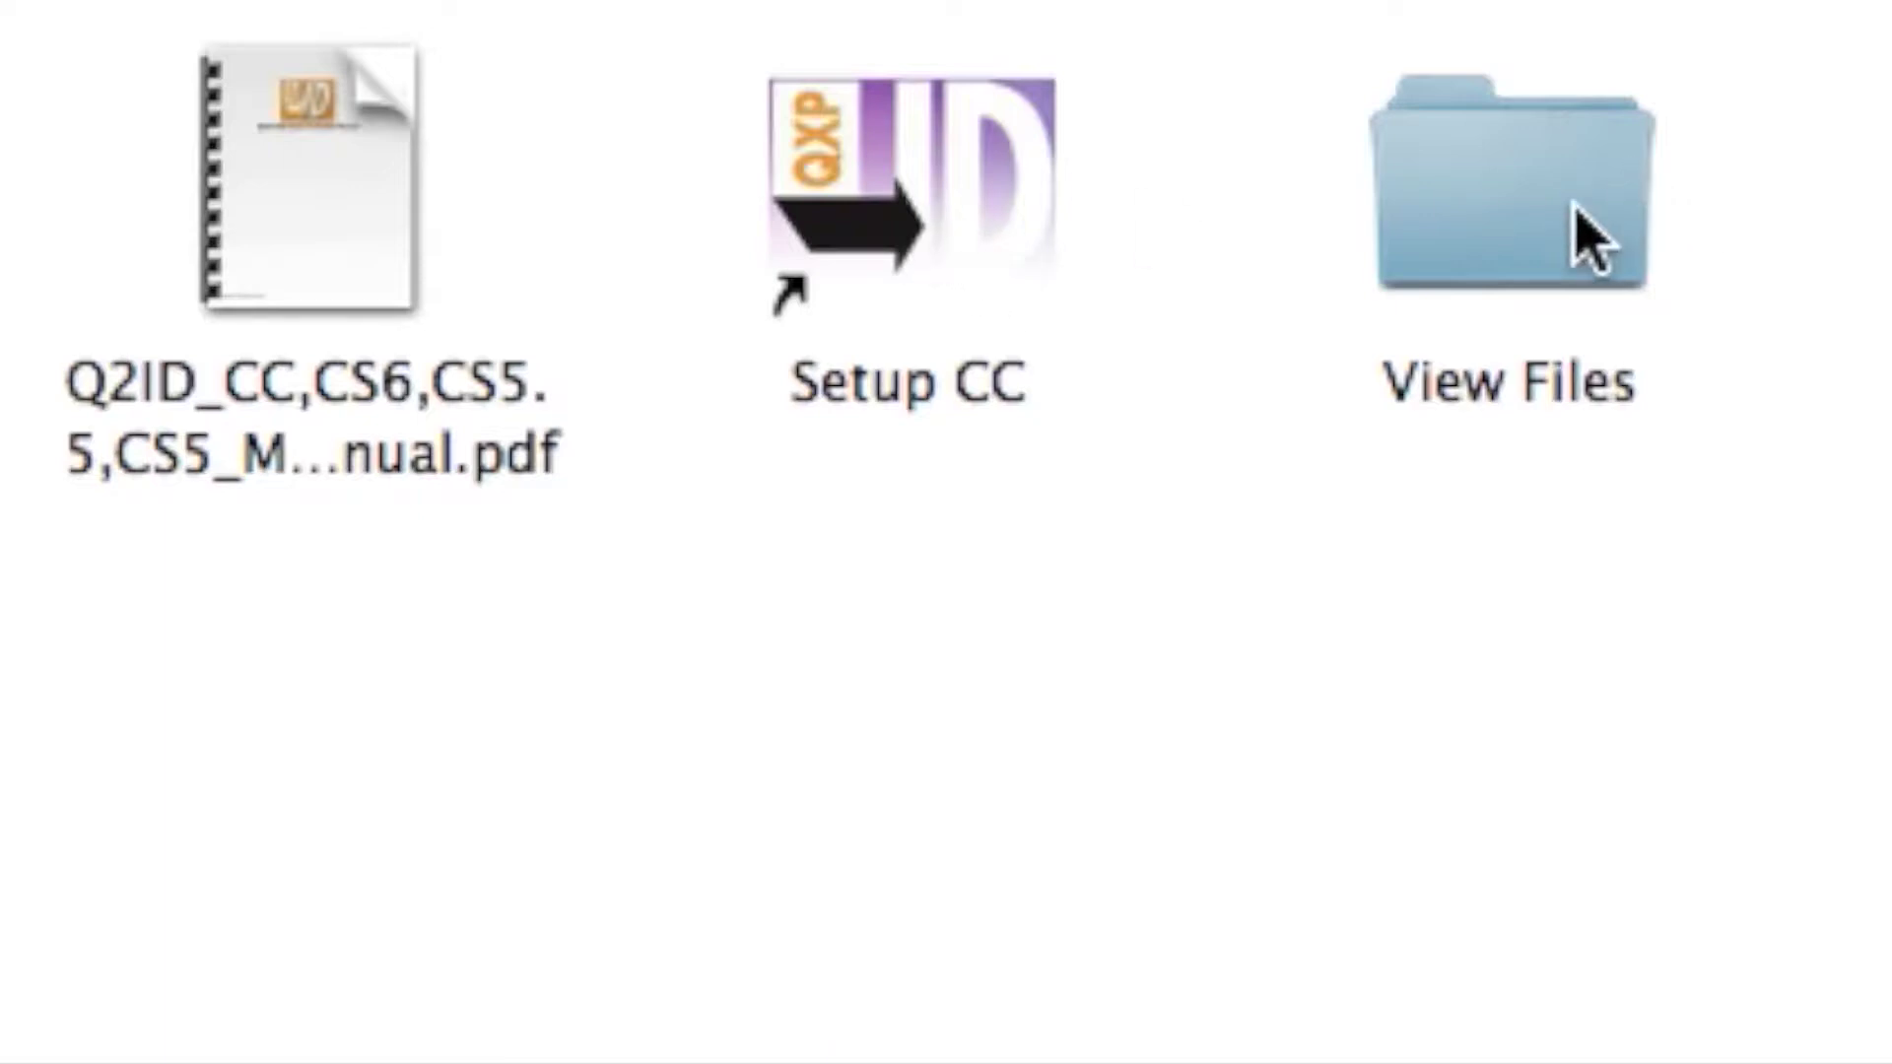
double_click(855, 205)
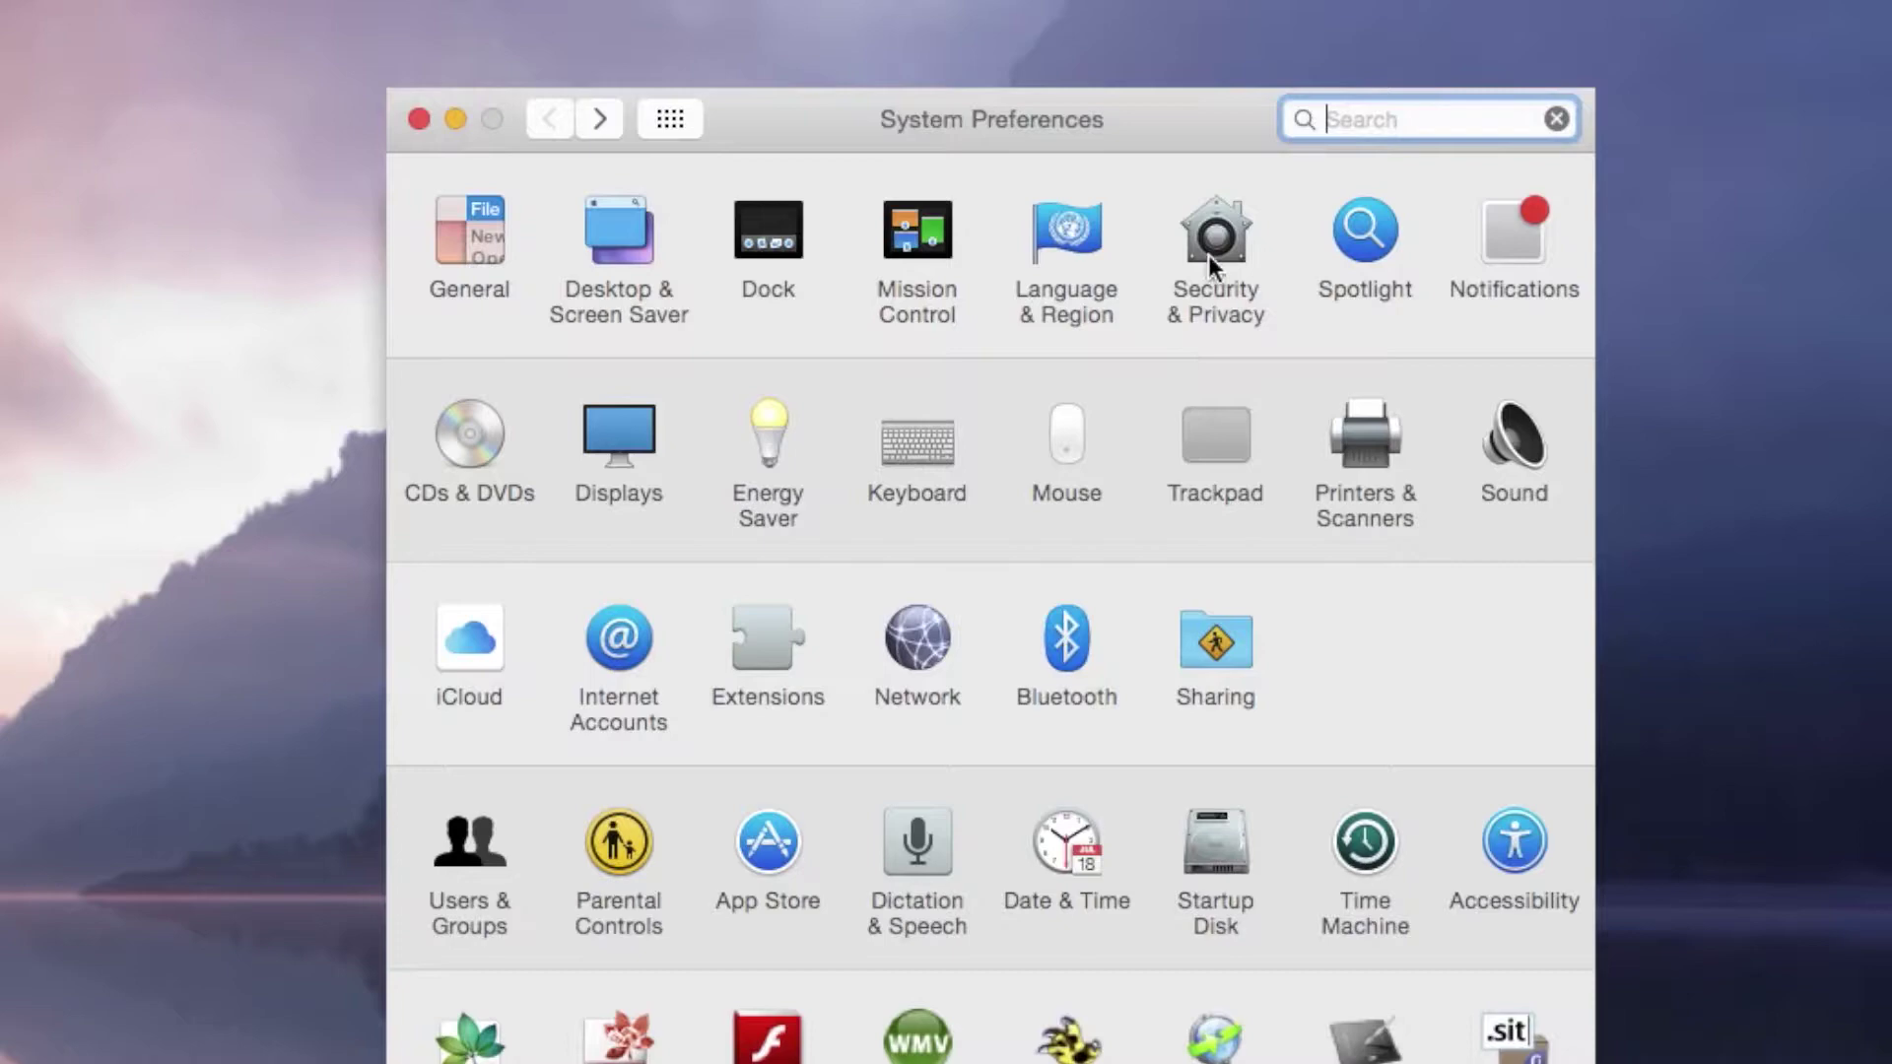
- Allow apps from Anywhere in Security & Privacy, then install Q2ID for InDesign CC 2014
left_click(1211, 258)
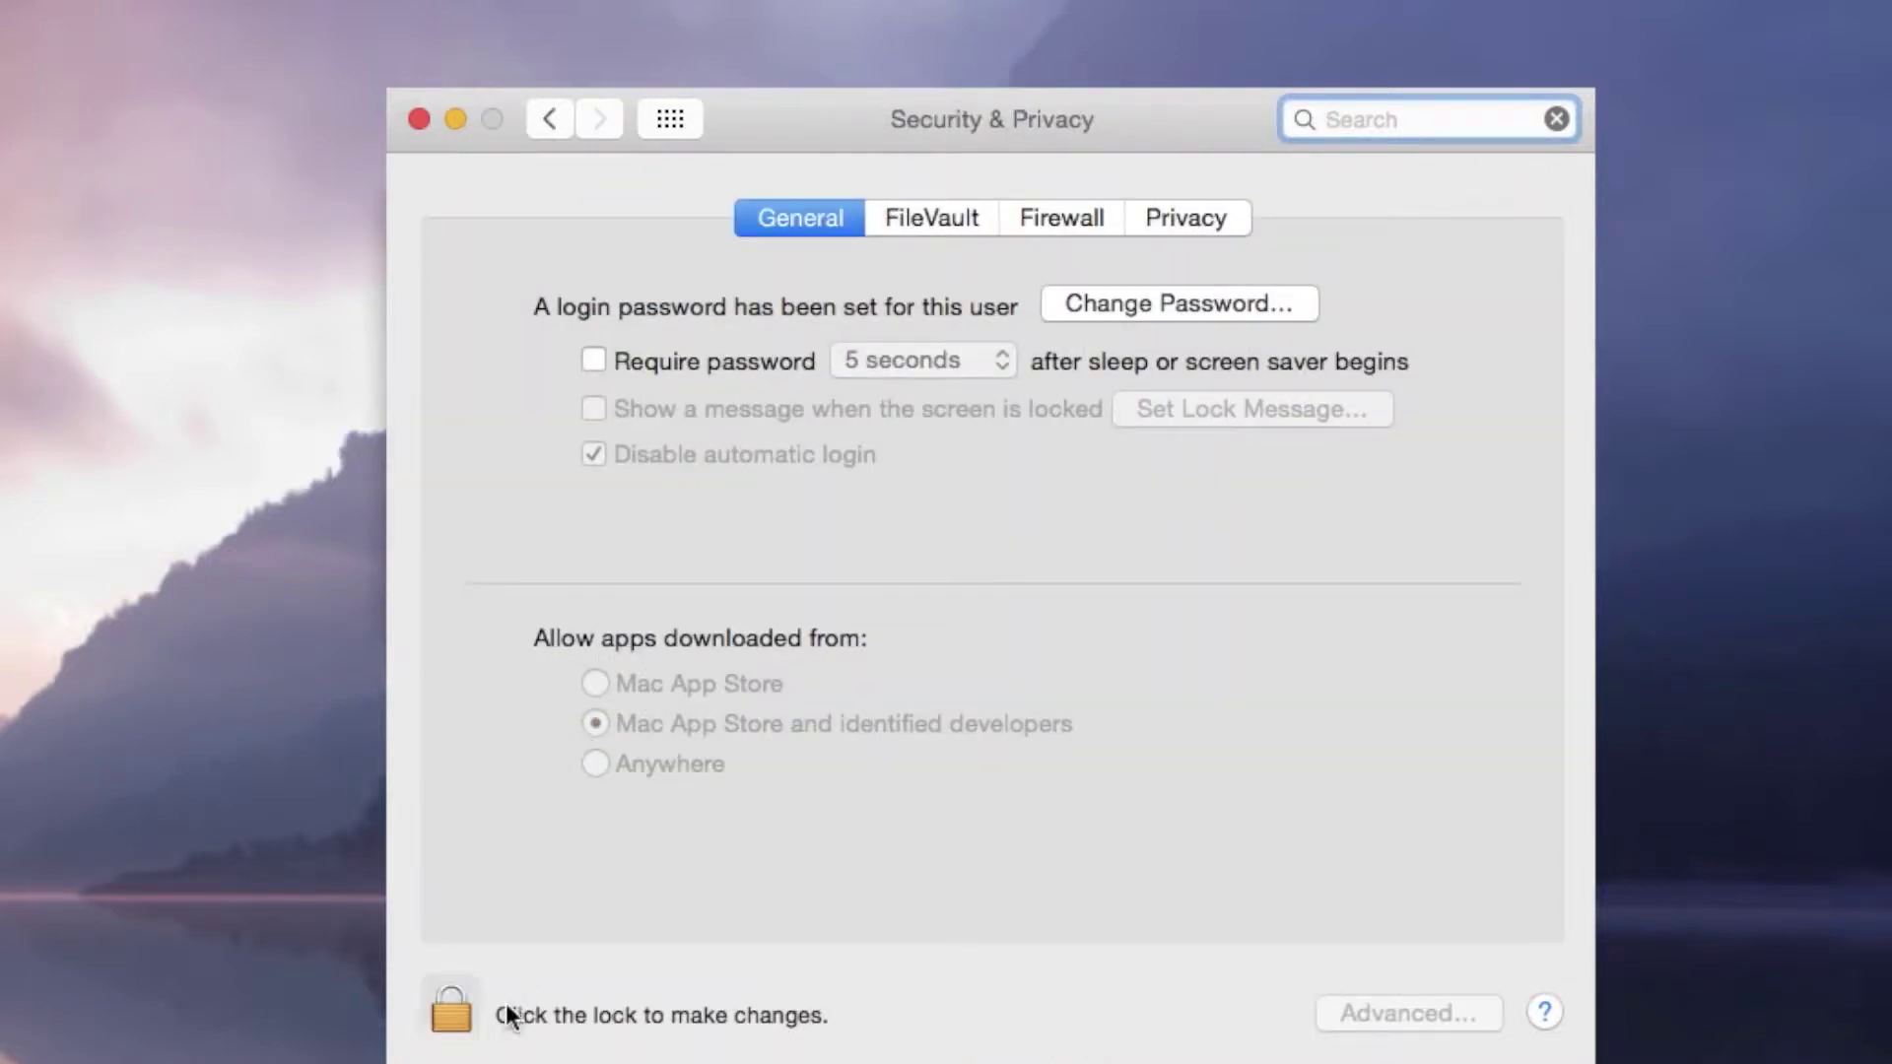
left_click(459, 1009)
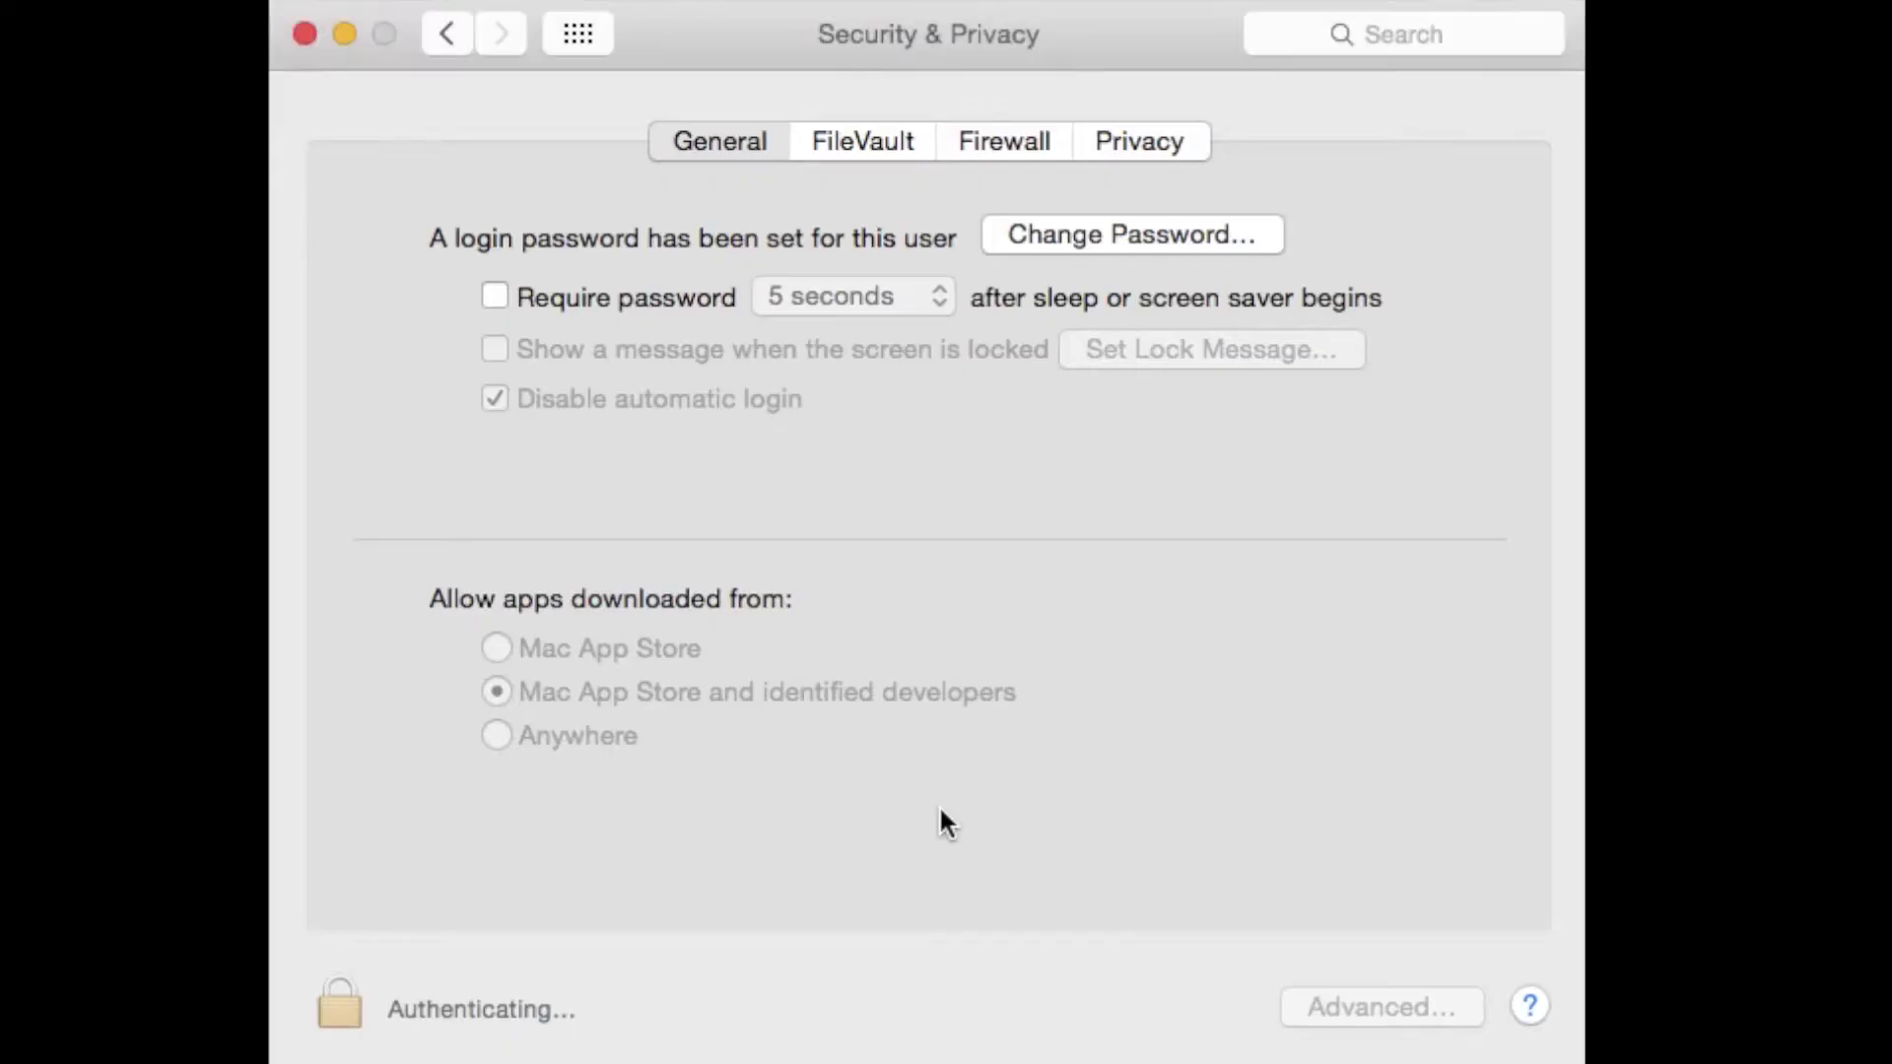
left_click(496, 735)
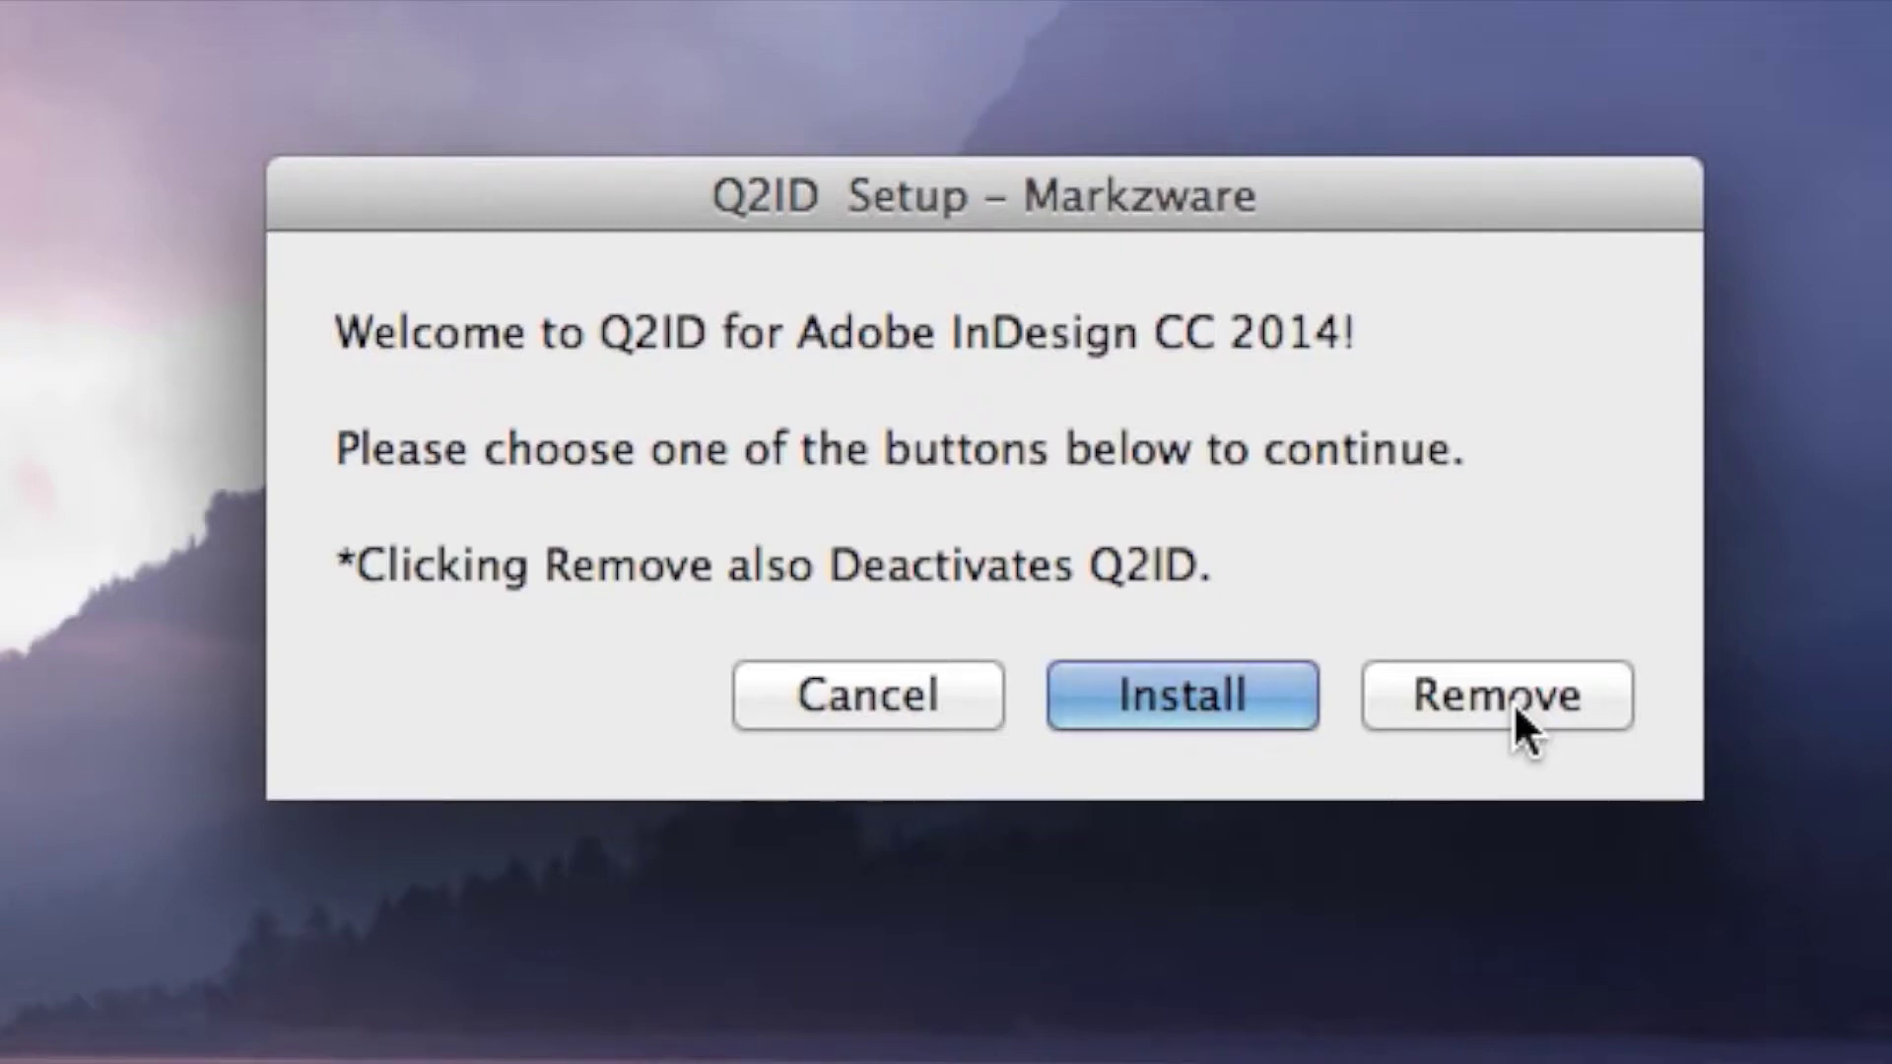
left_click(1188, 689)
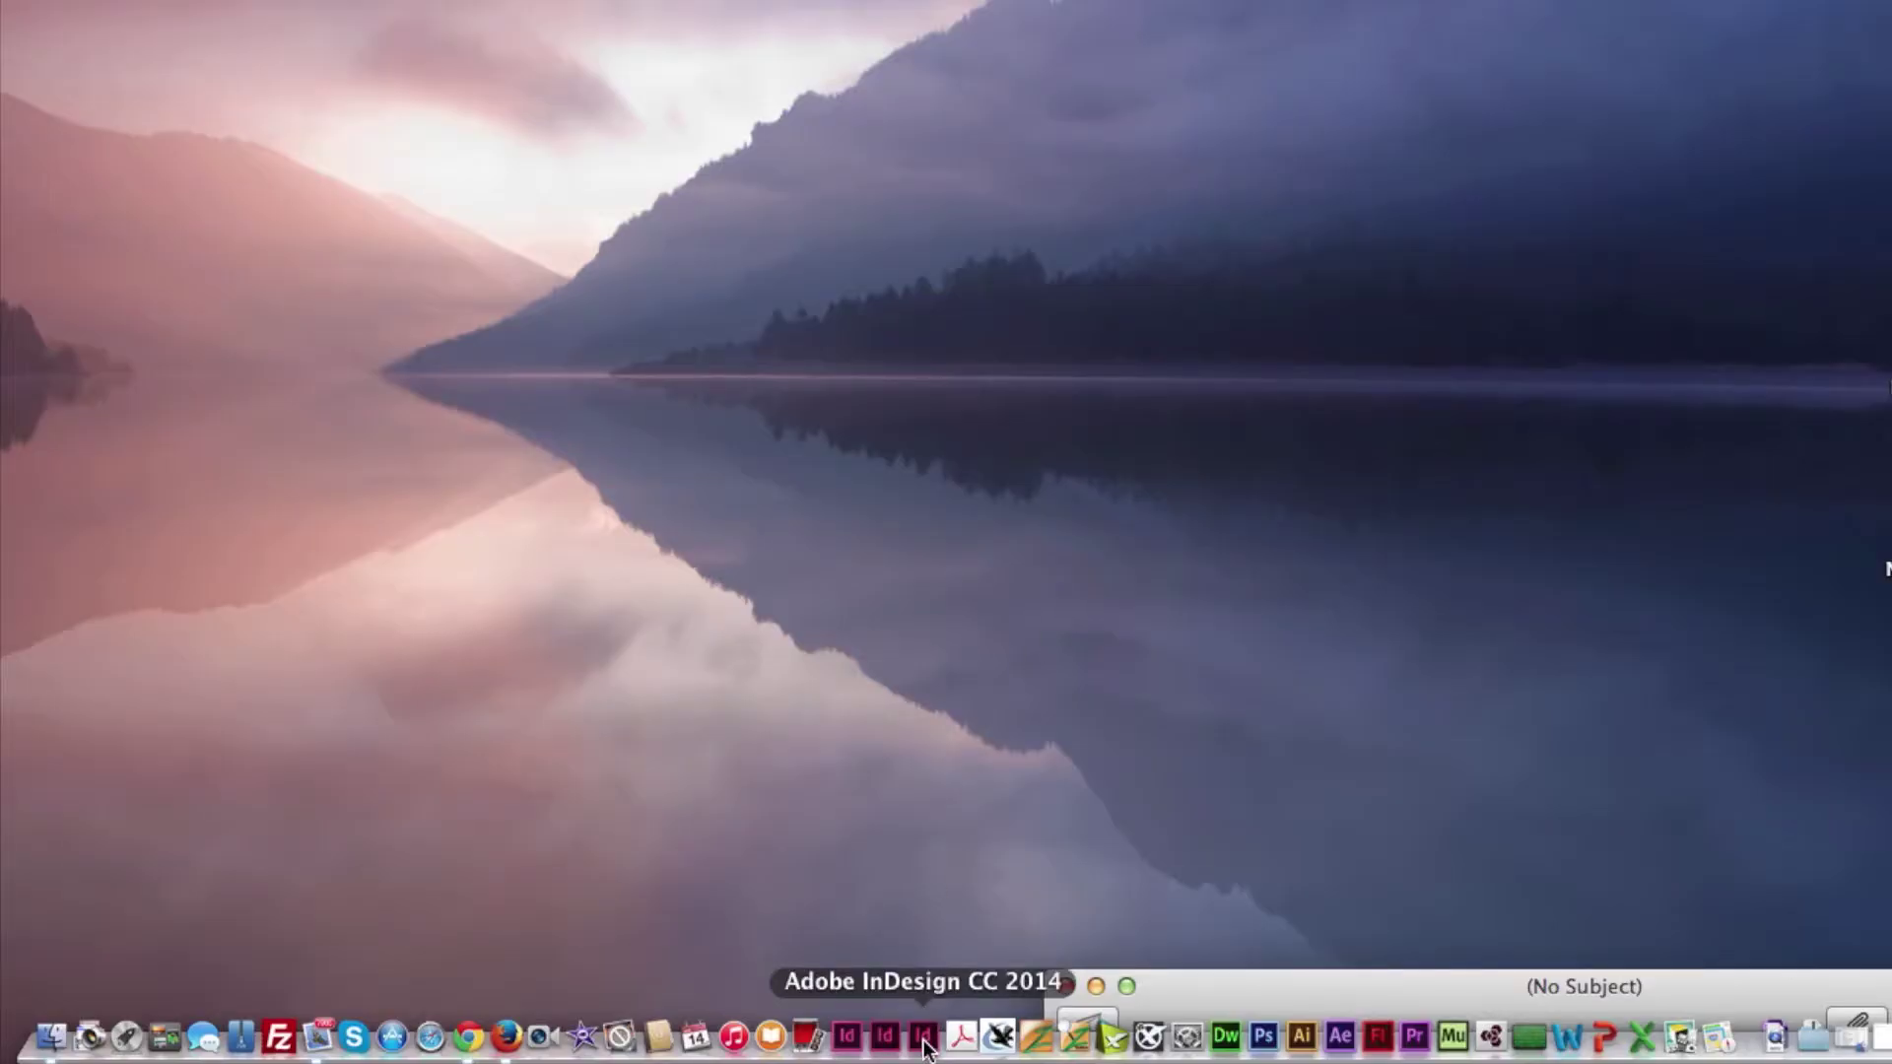
- Launch InDesign CC 2014 and choose Markzware > Q2ID > Convert QuarkXPress Document
left_click(924, 1045)
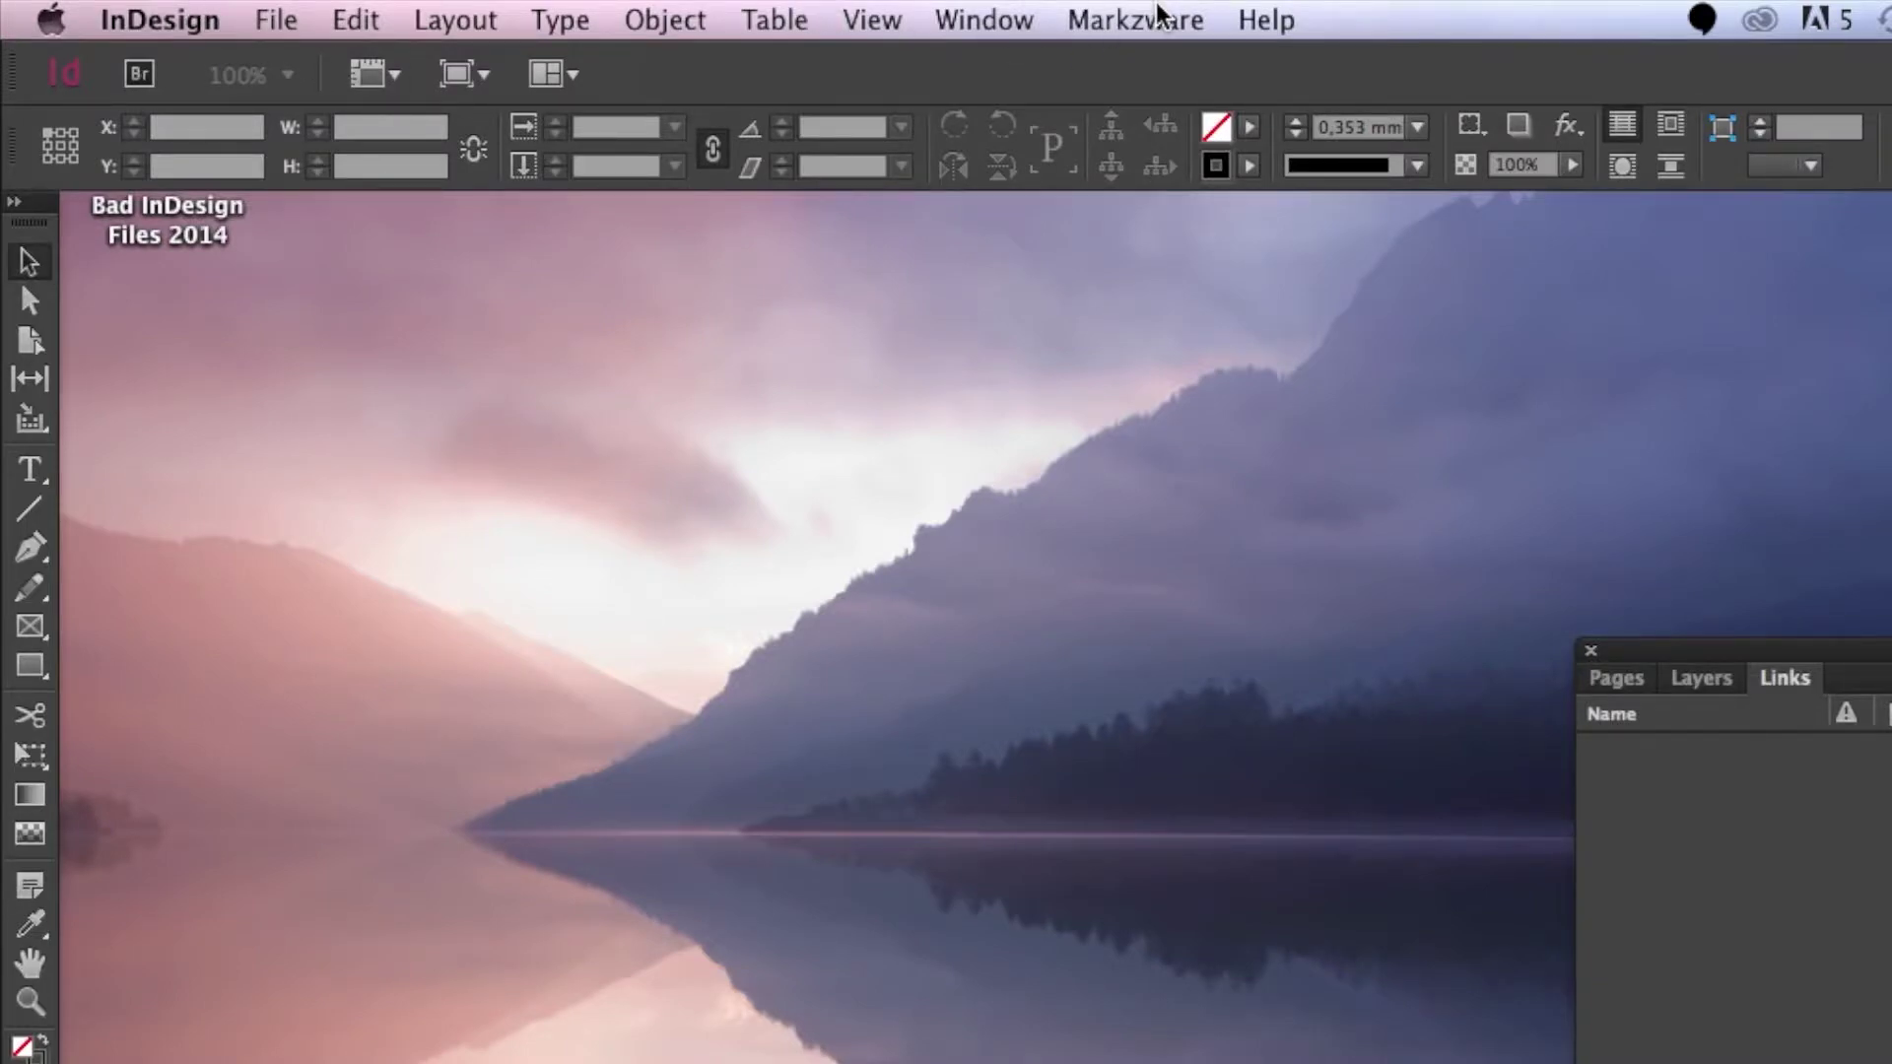
left_click(1138, 20)
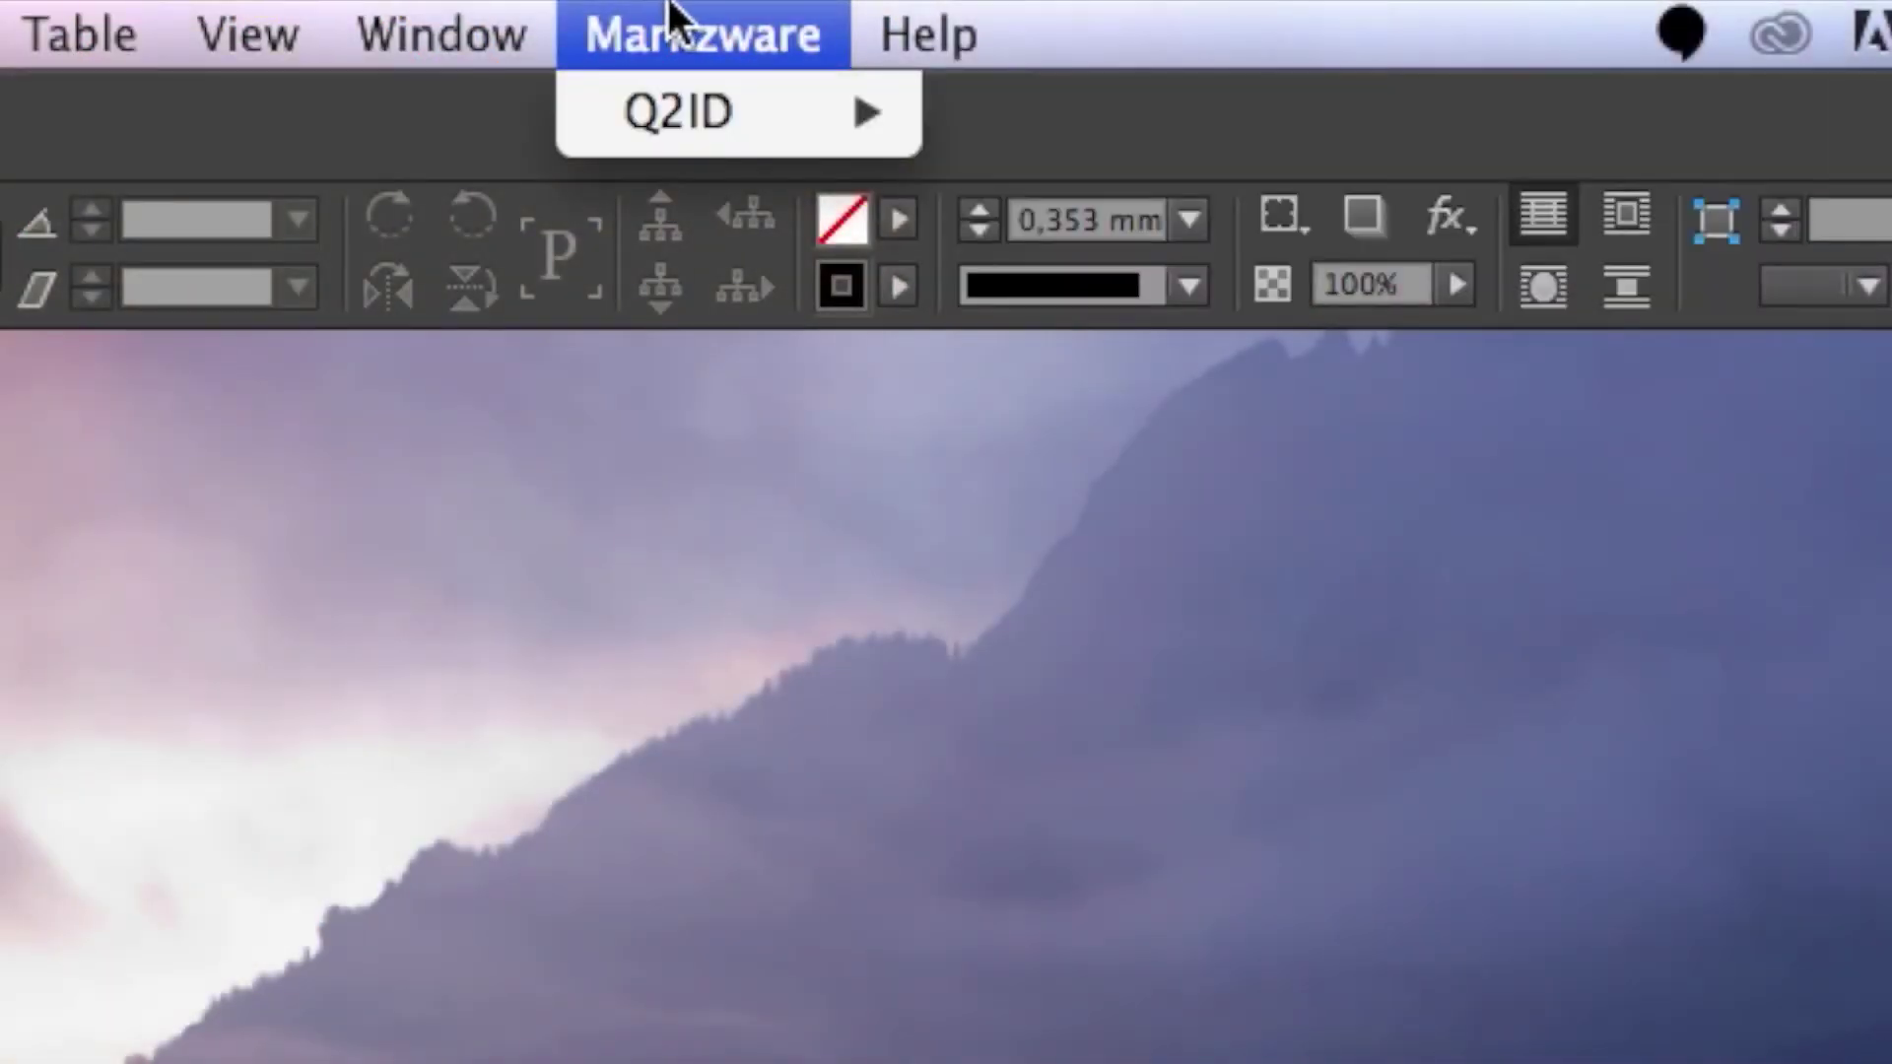
mouse_move(693, 110)
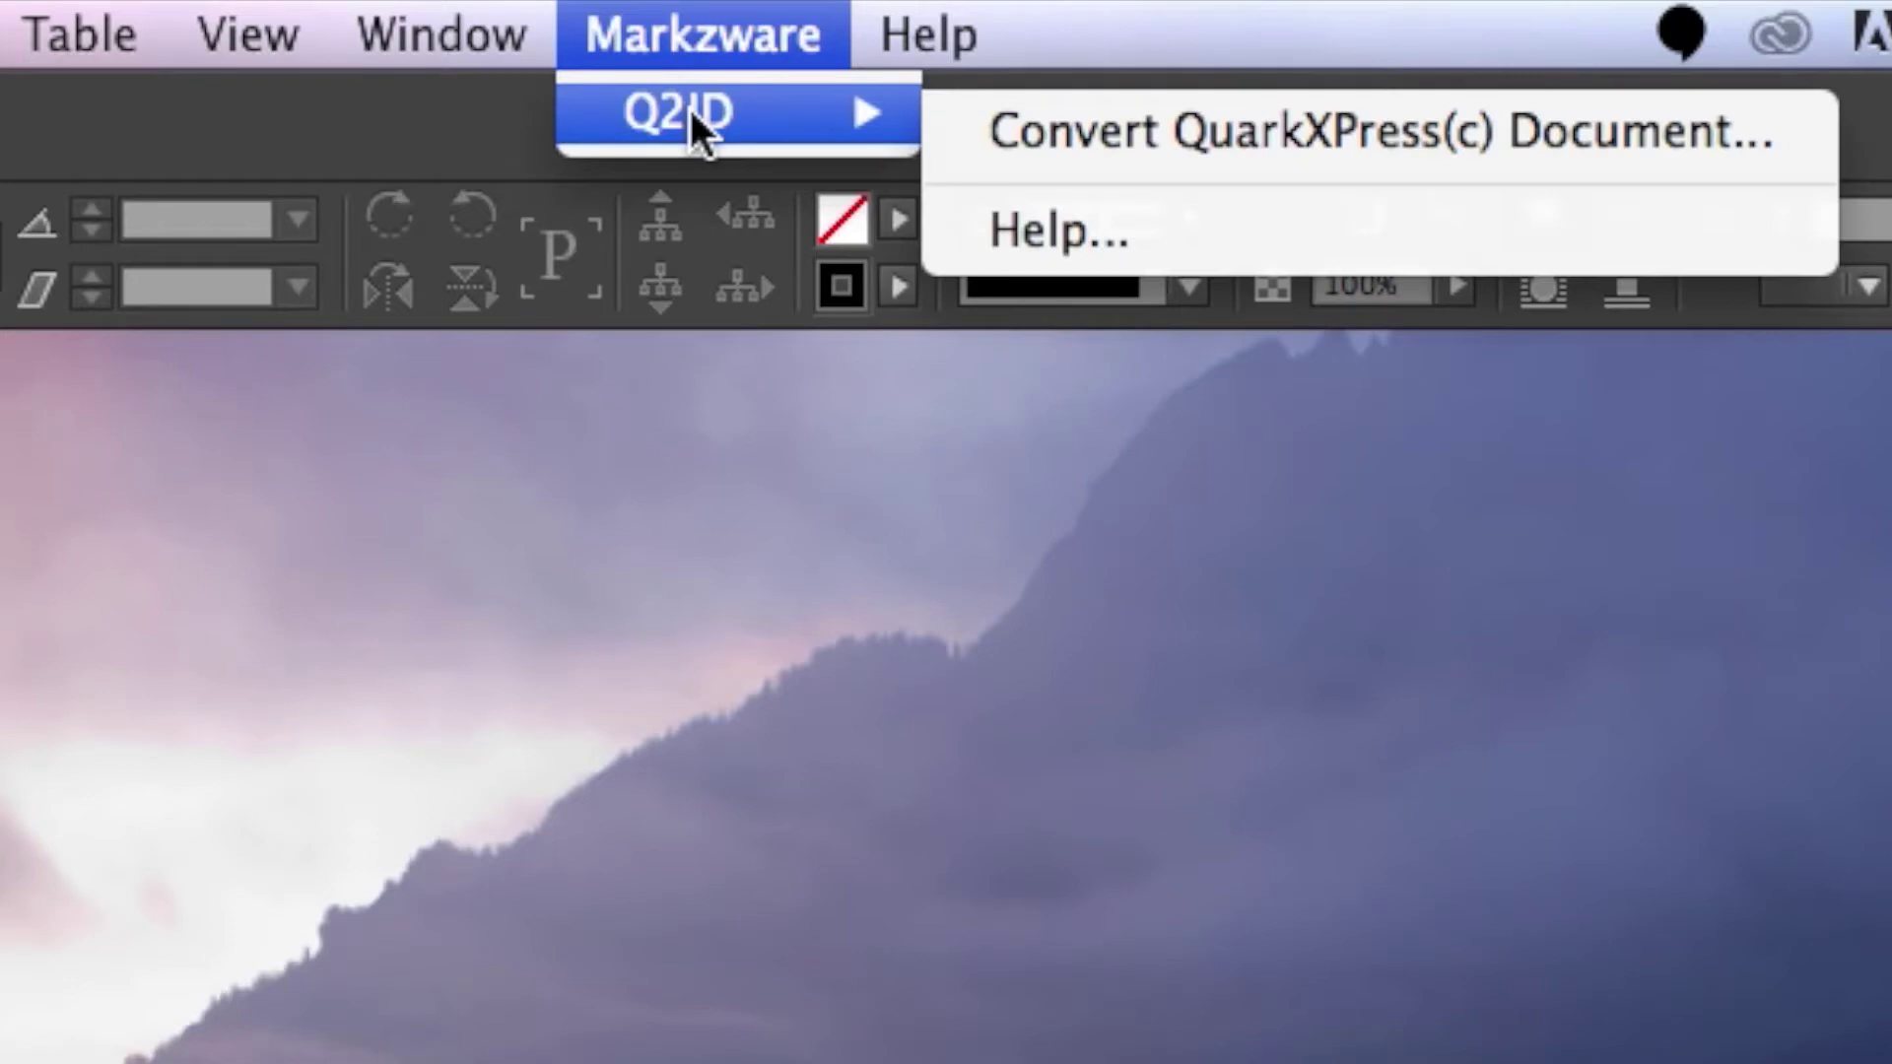
left_click(1081, 153)
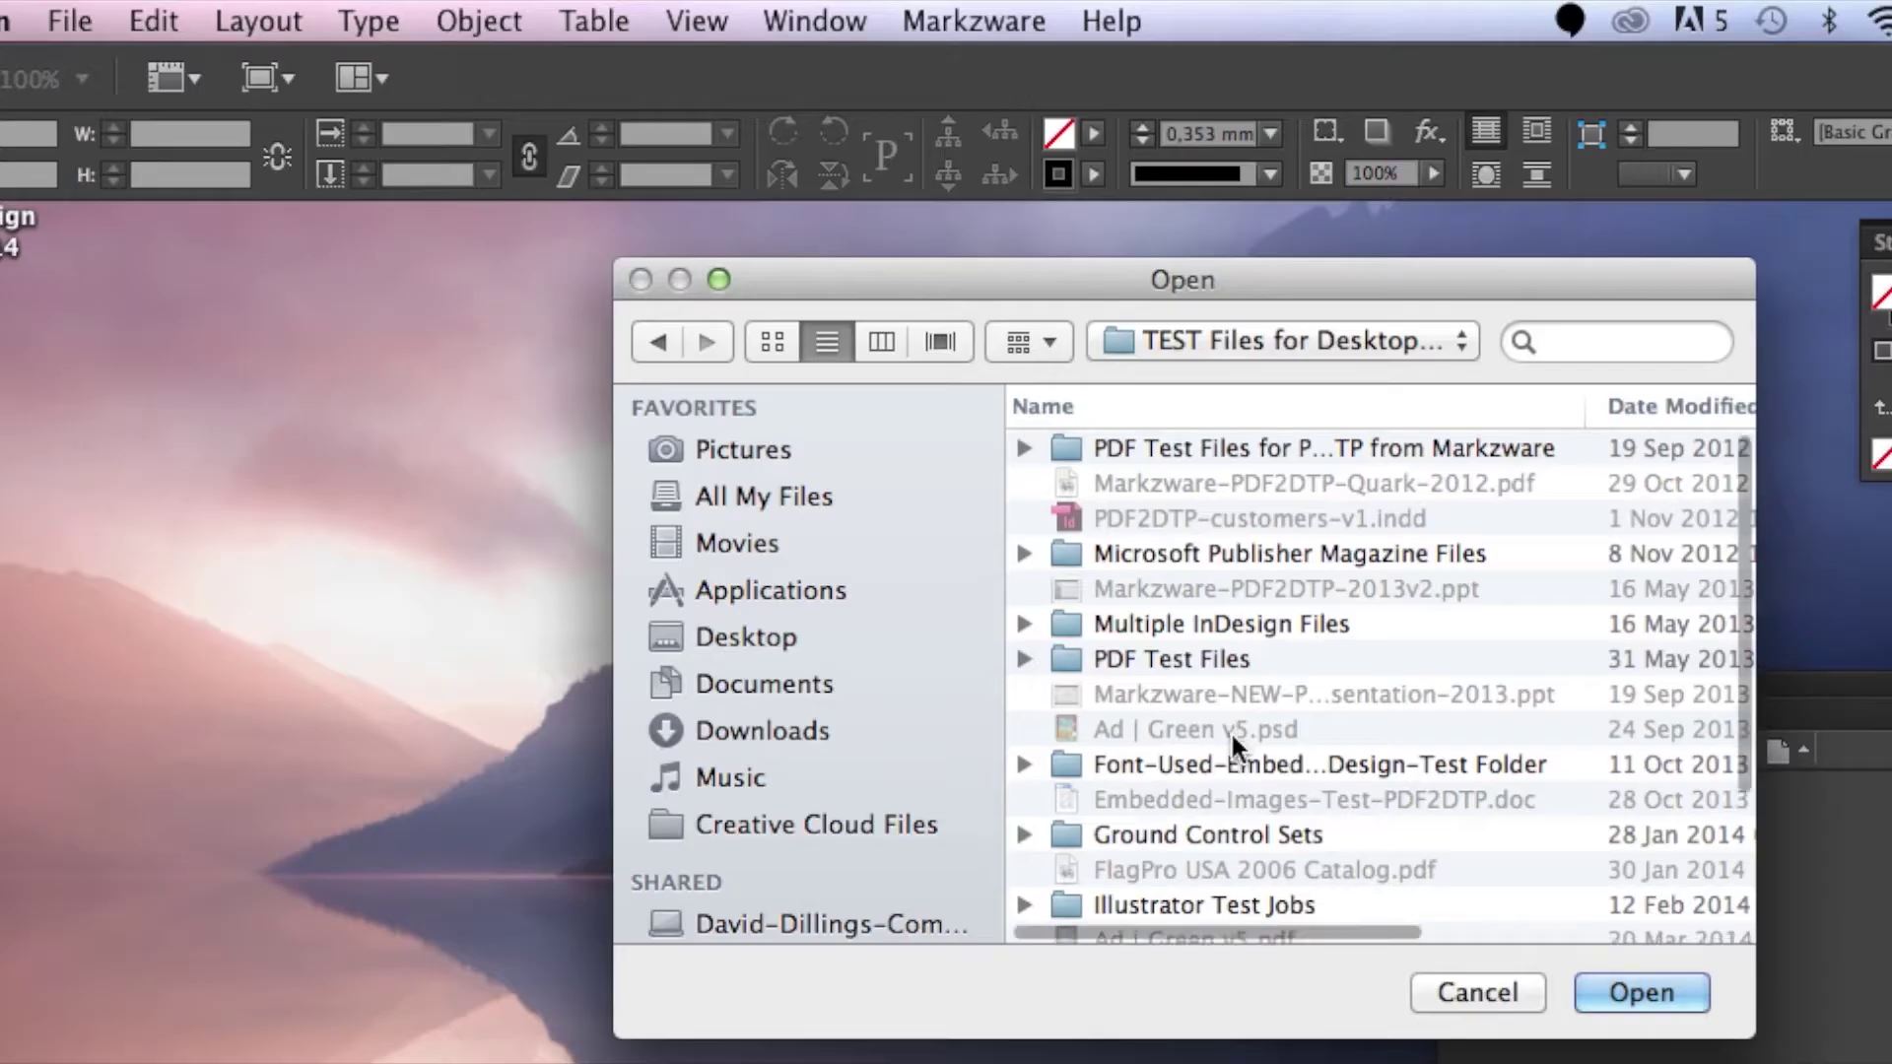
- Convert FlightCheck_Ad_Lost-Art.qxp from the QuarkXPress Files folder and dismiss the Missing Fonts warning
scroll(1230, 730, "down", 5)
left_click(1231, 751)
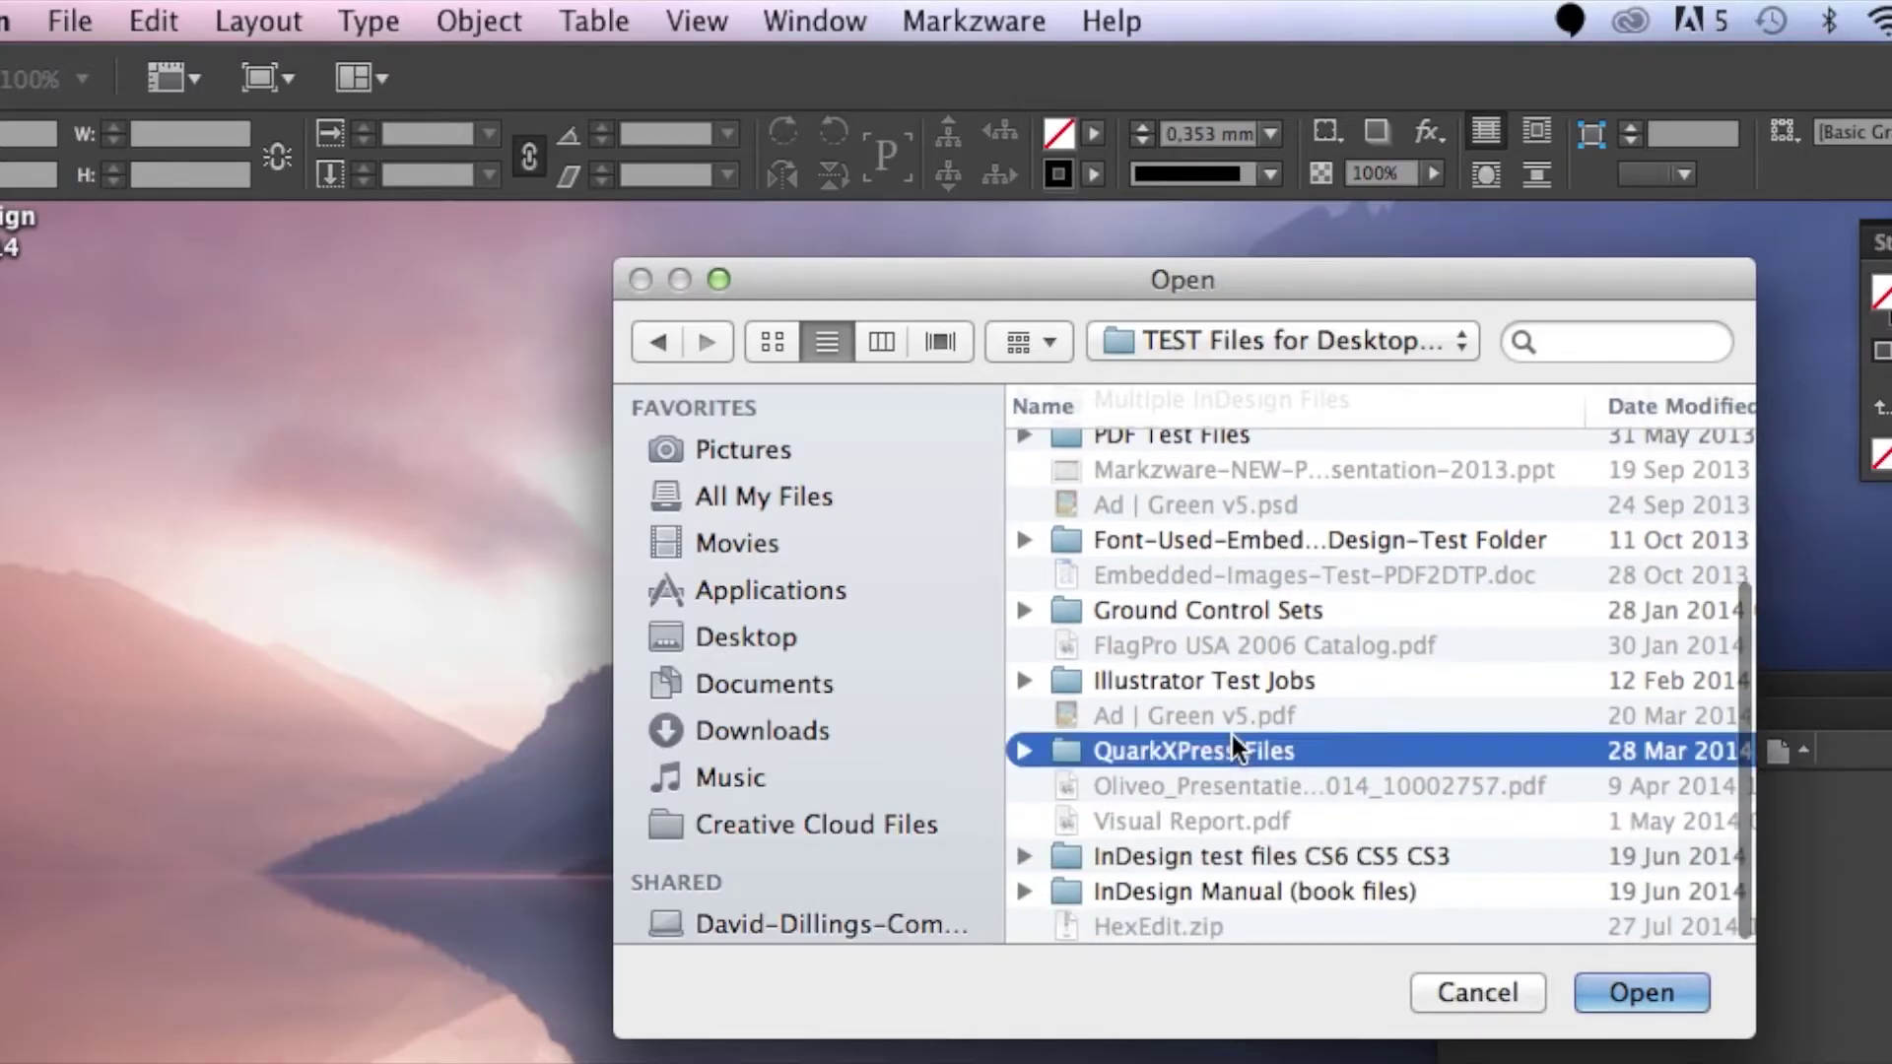
double_click(1232, 741)
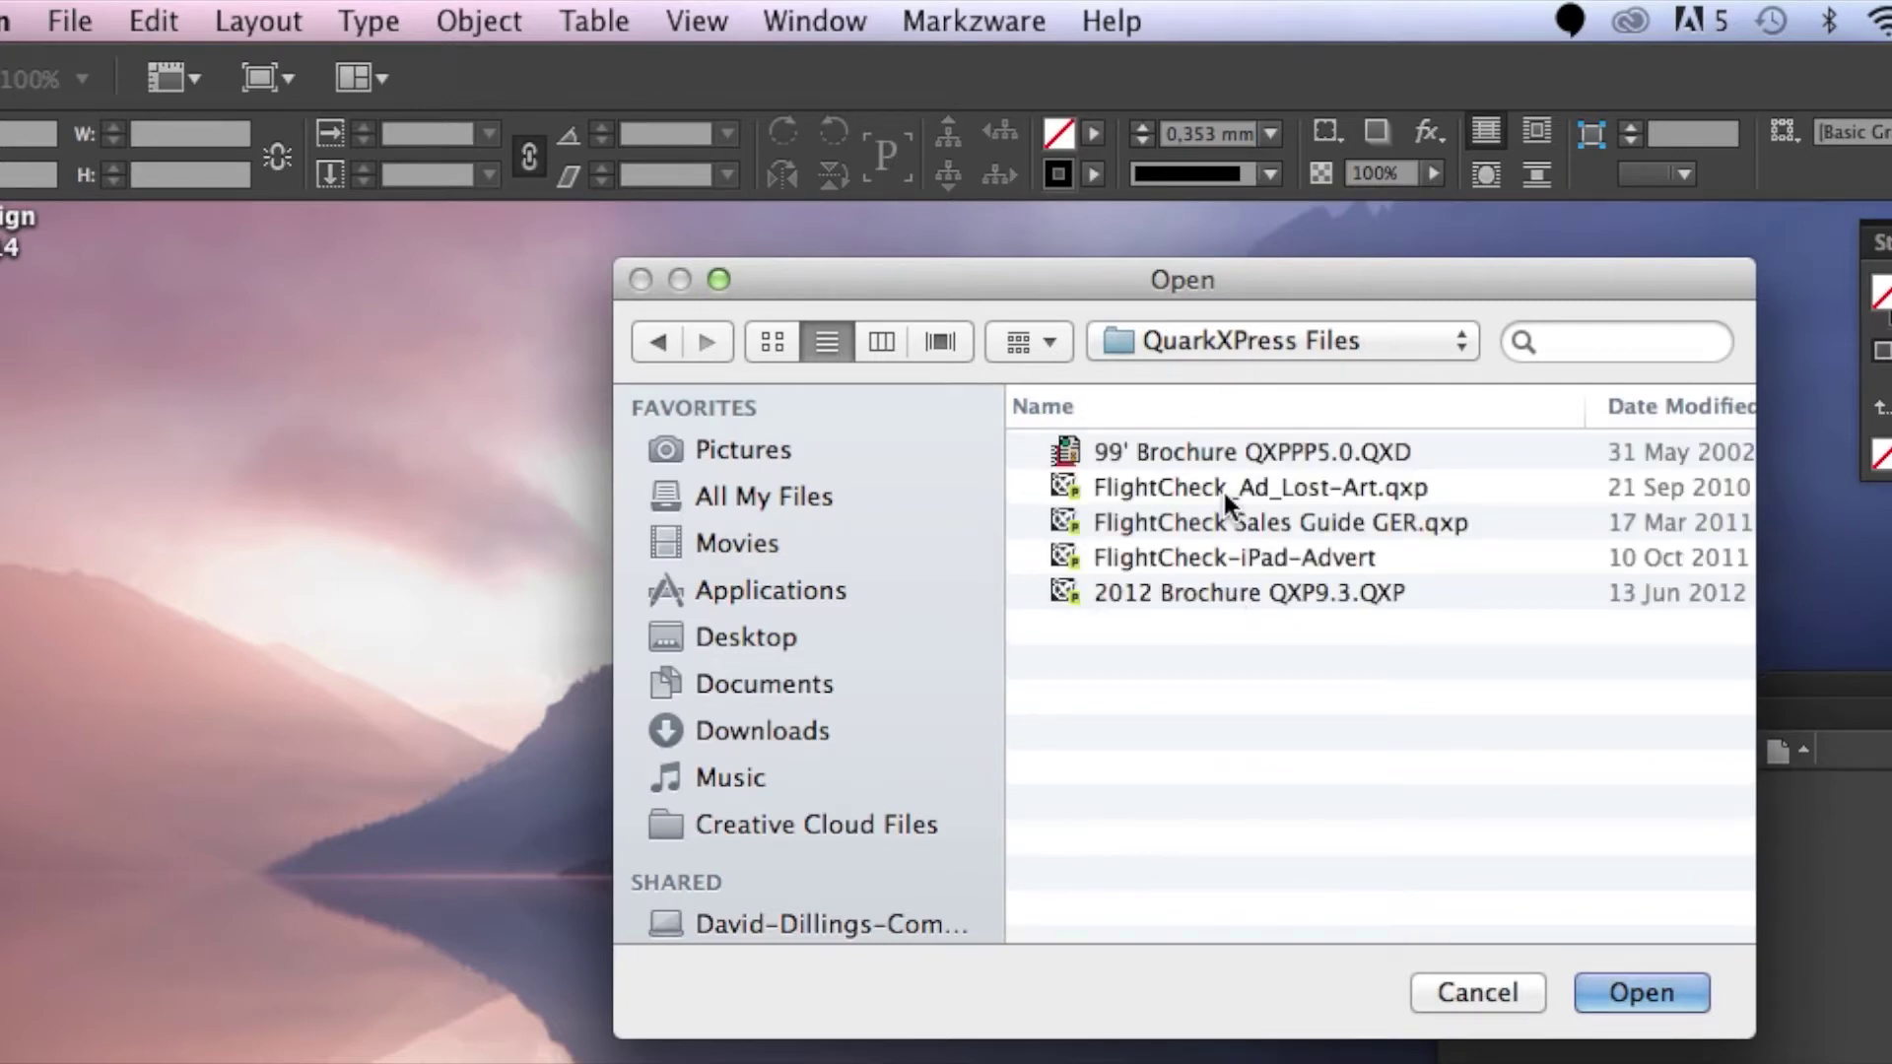
left_click(1220, 482)
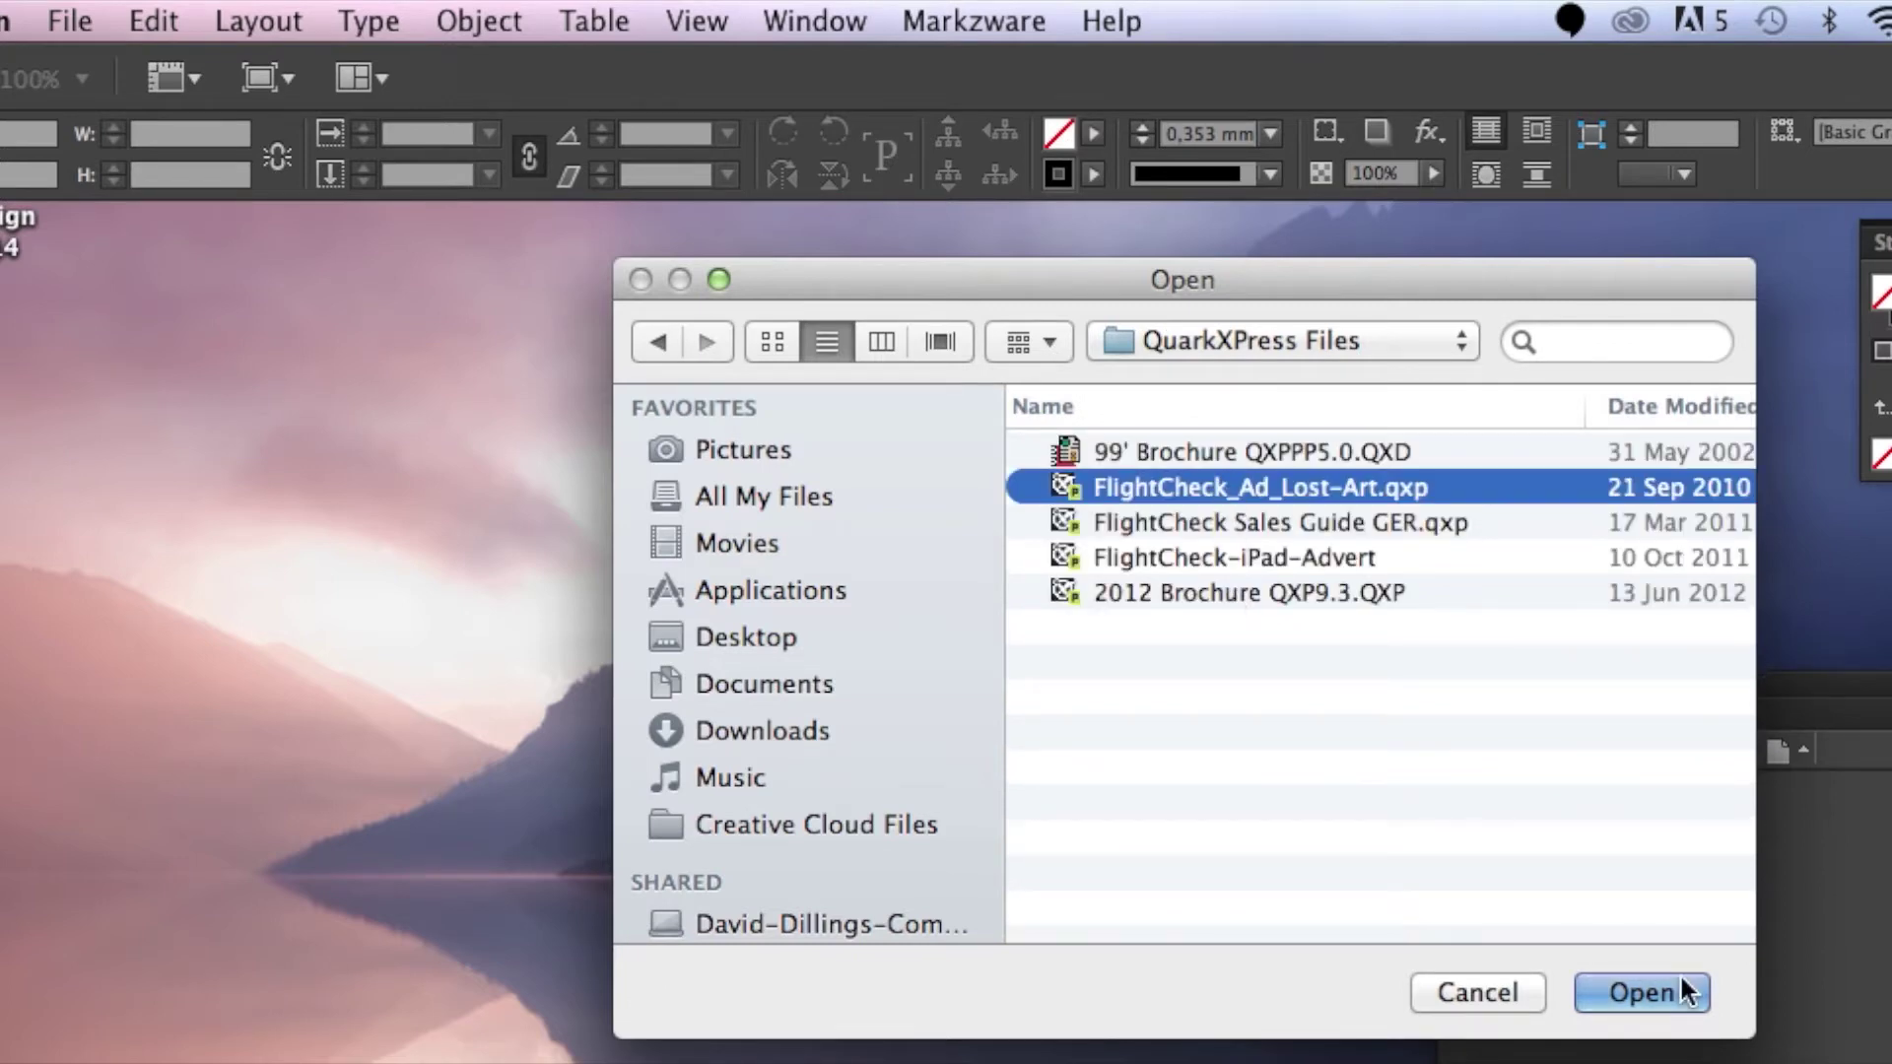
left_click(1647, 981)
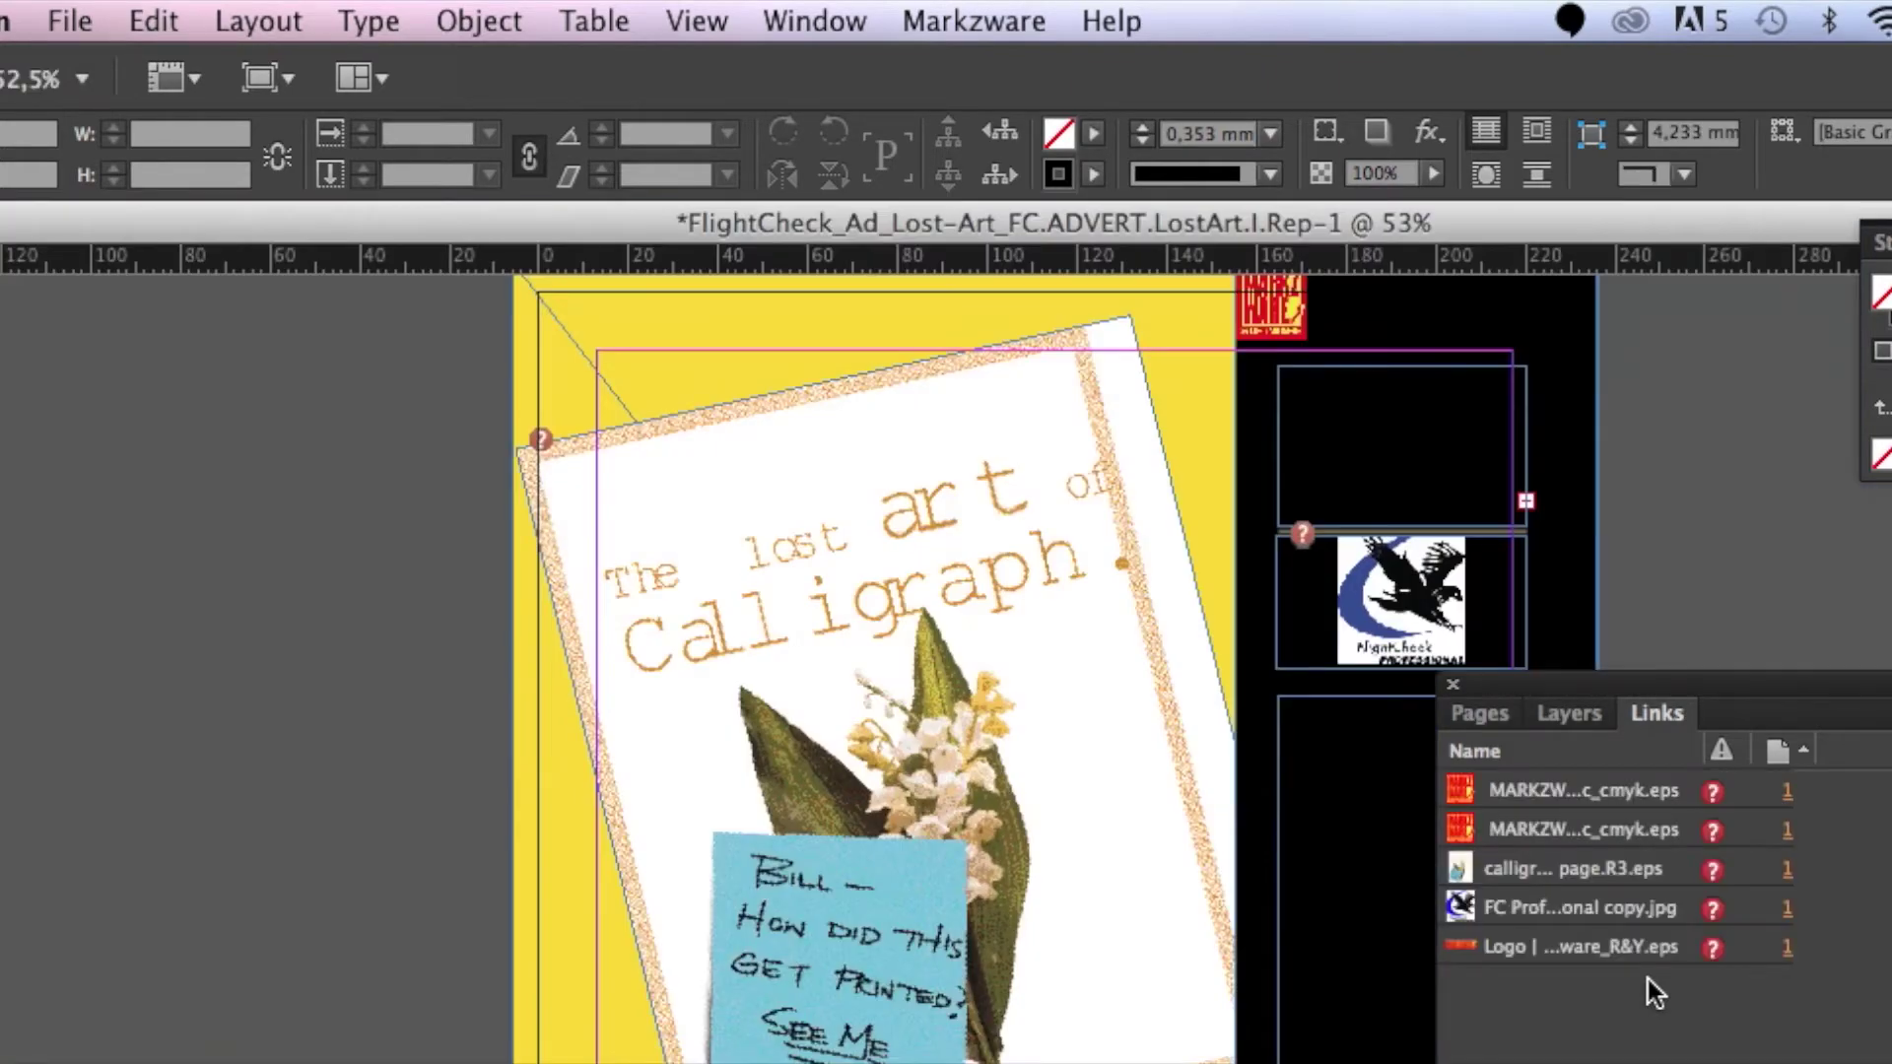
left_click(766, 908)
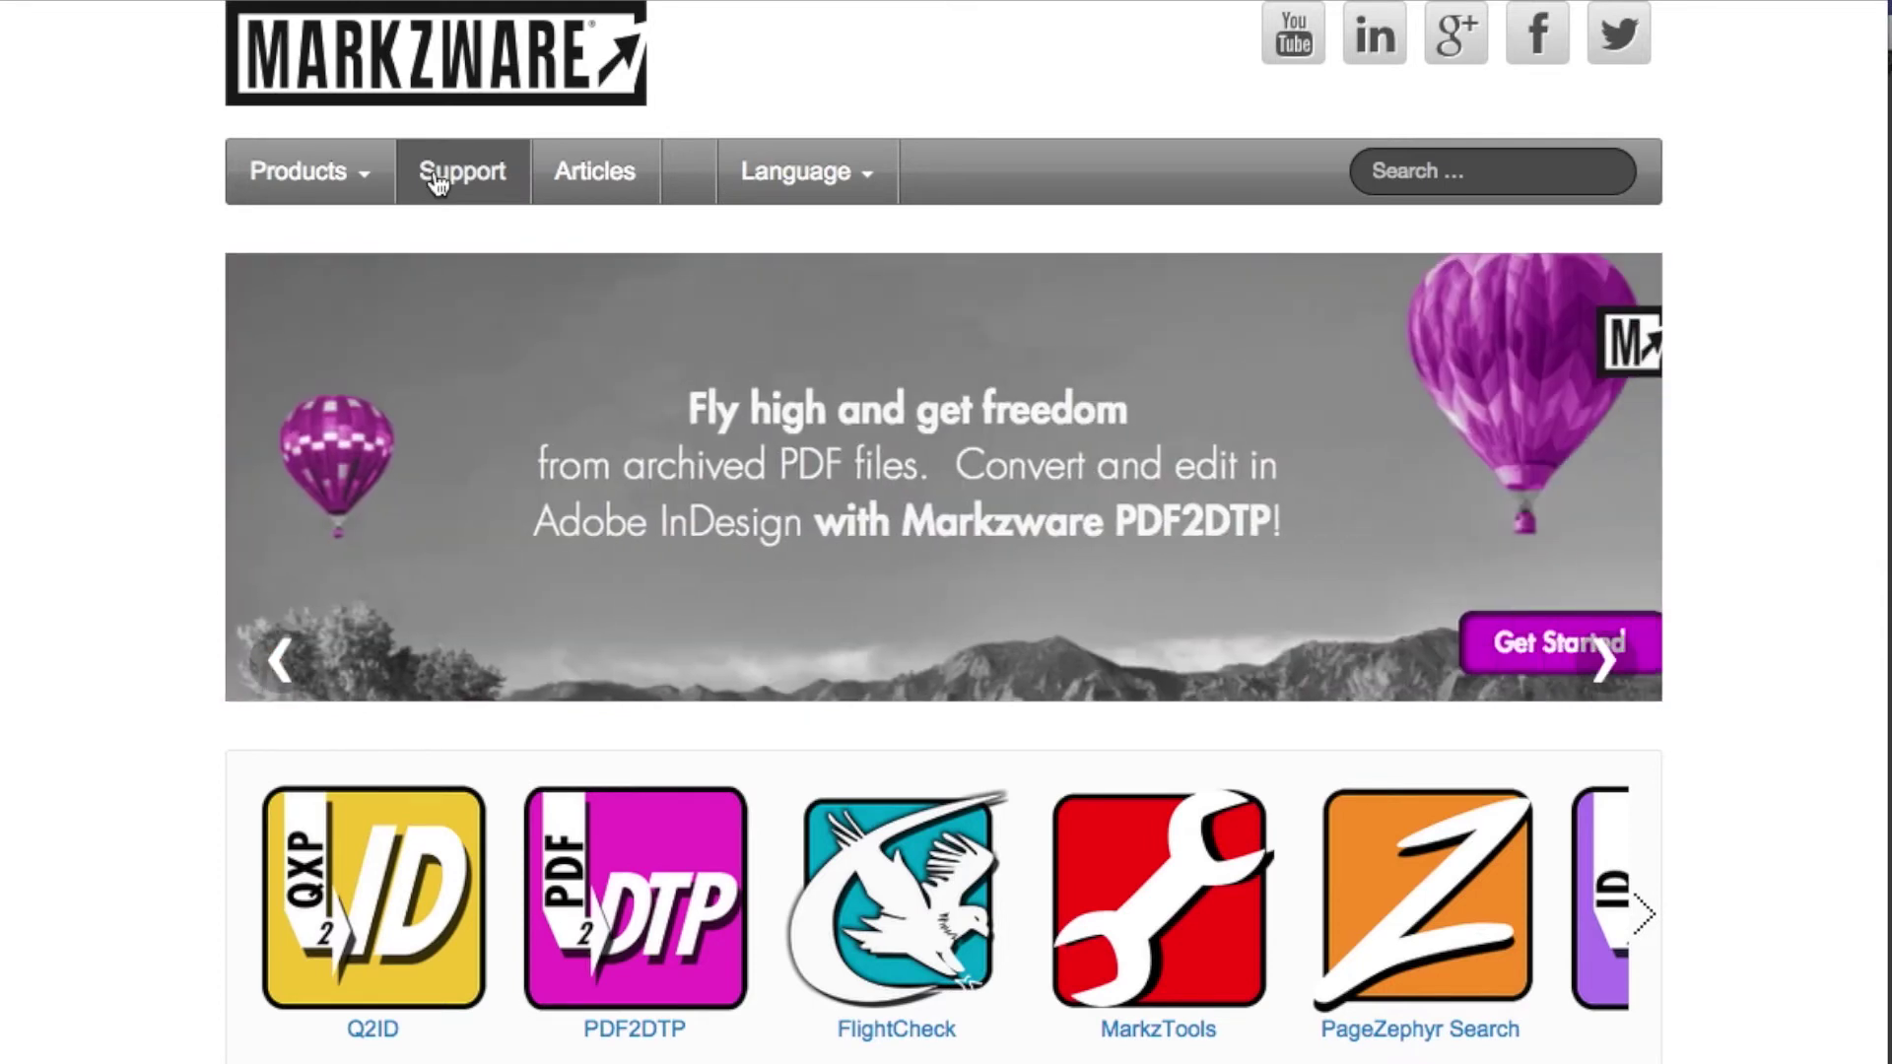
left_click(436, 181)
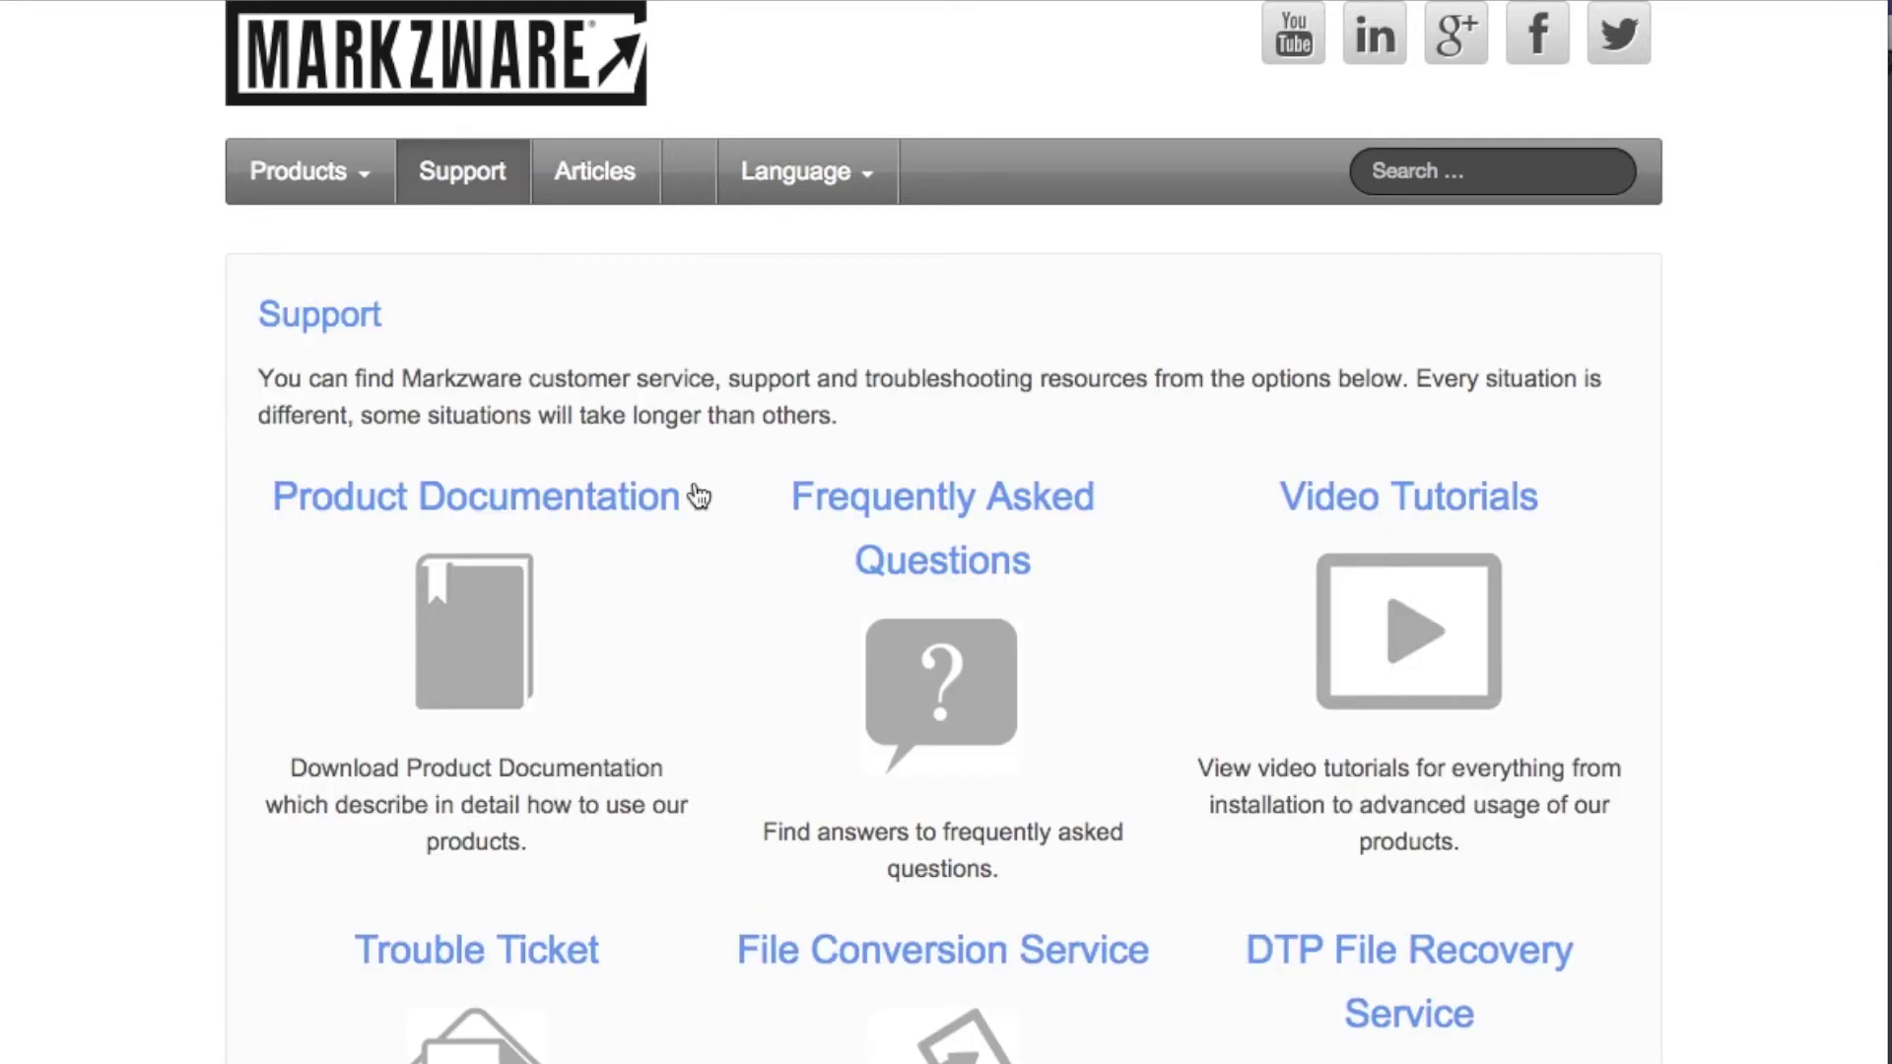
scroll(698, 496, "down", 5)
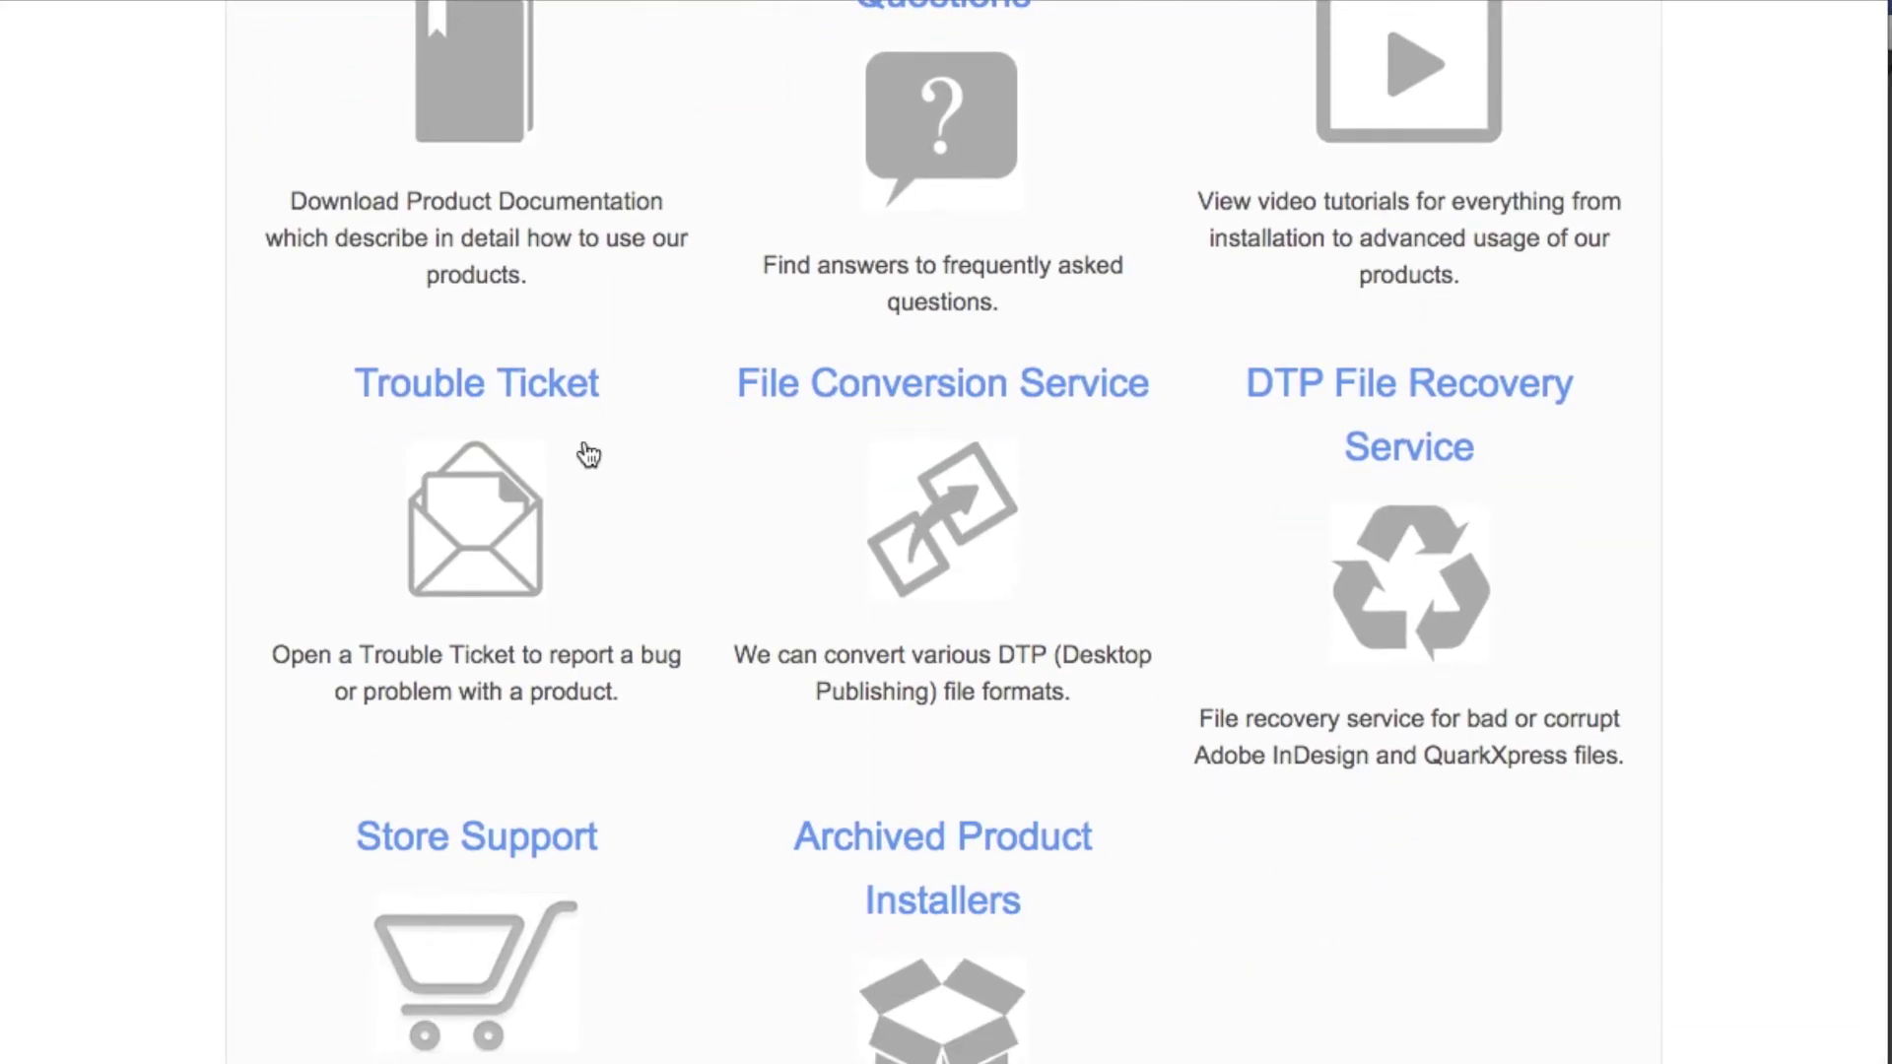
left_click(477, 383)
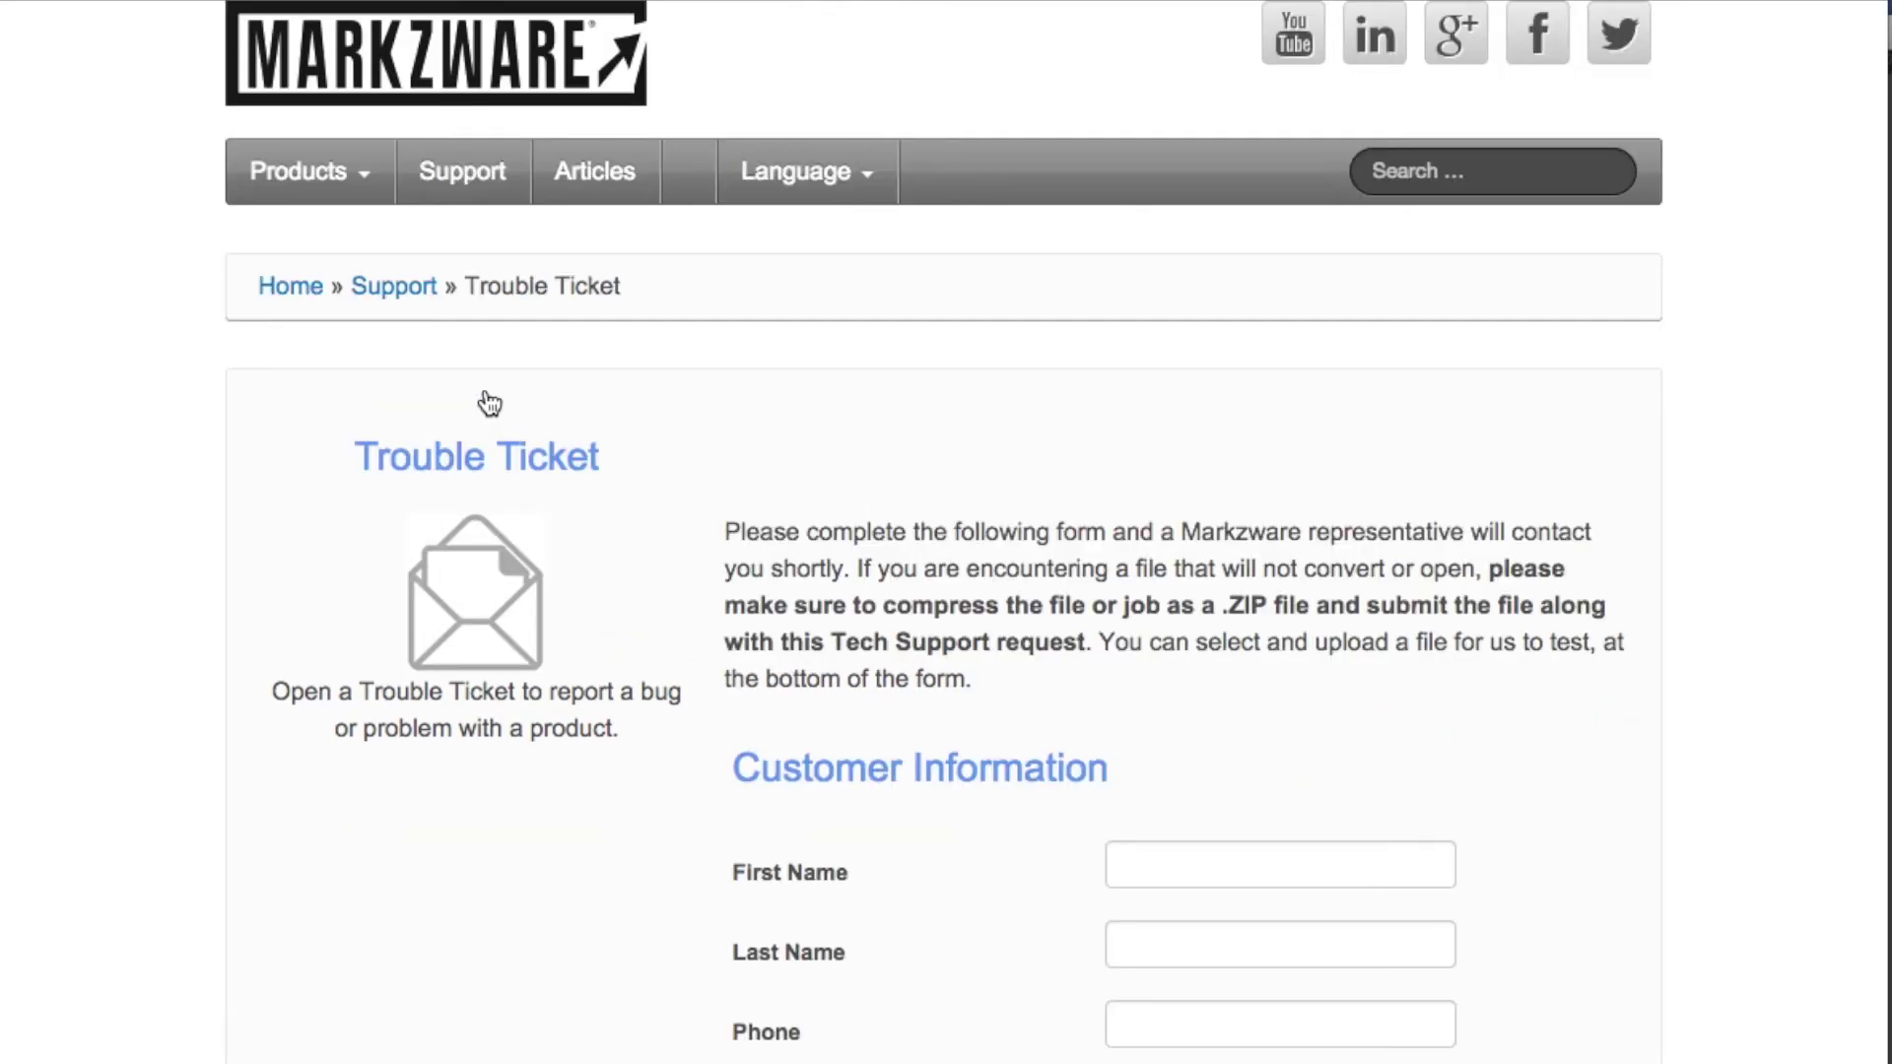
scroll(641, 473, "down", 15)
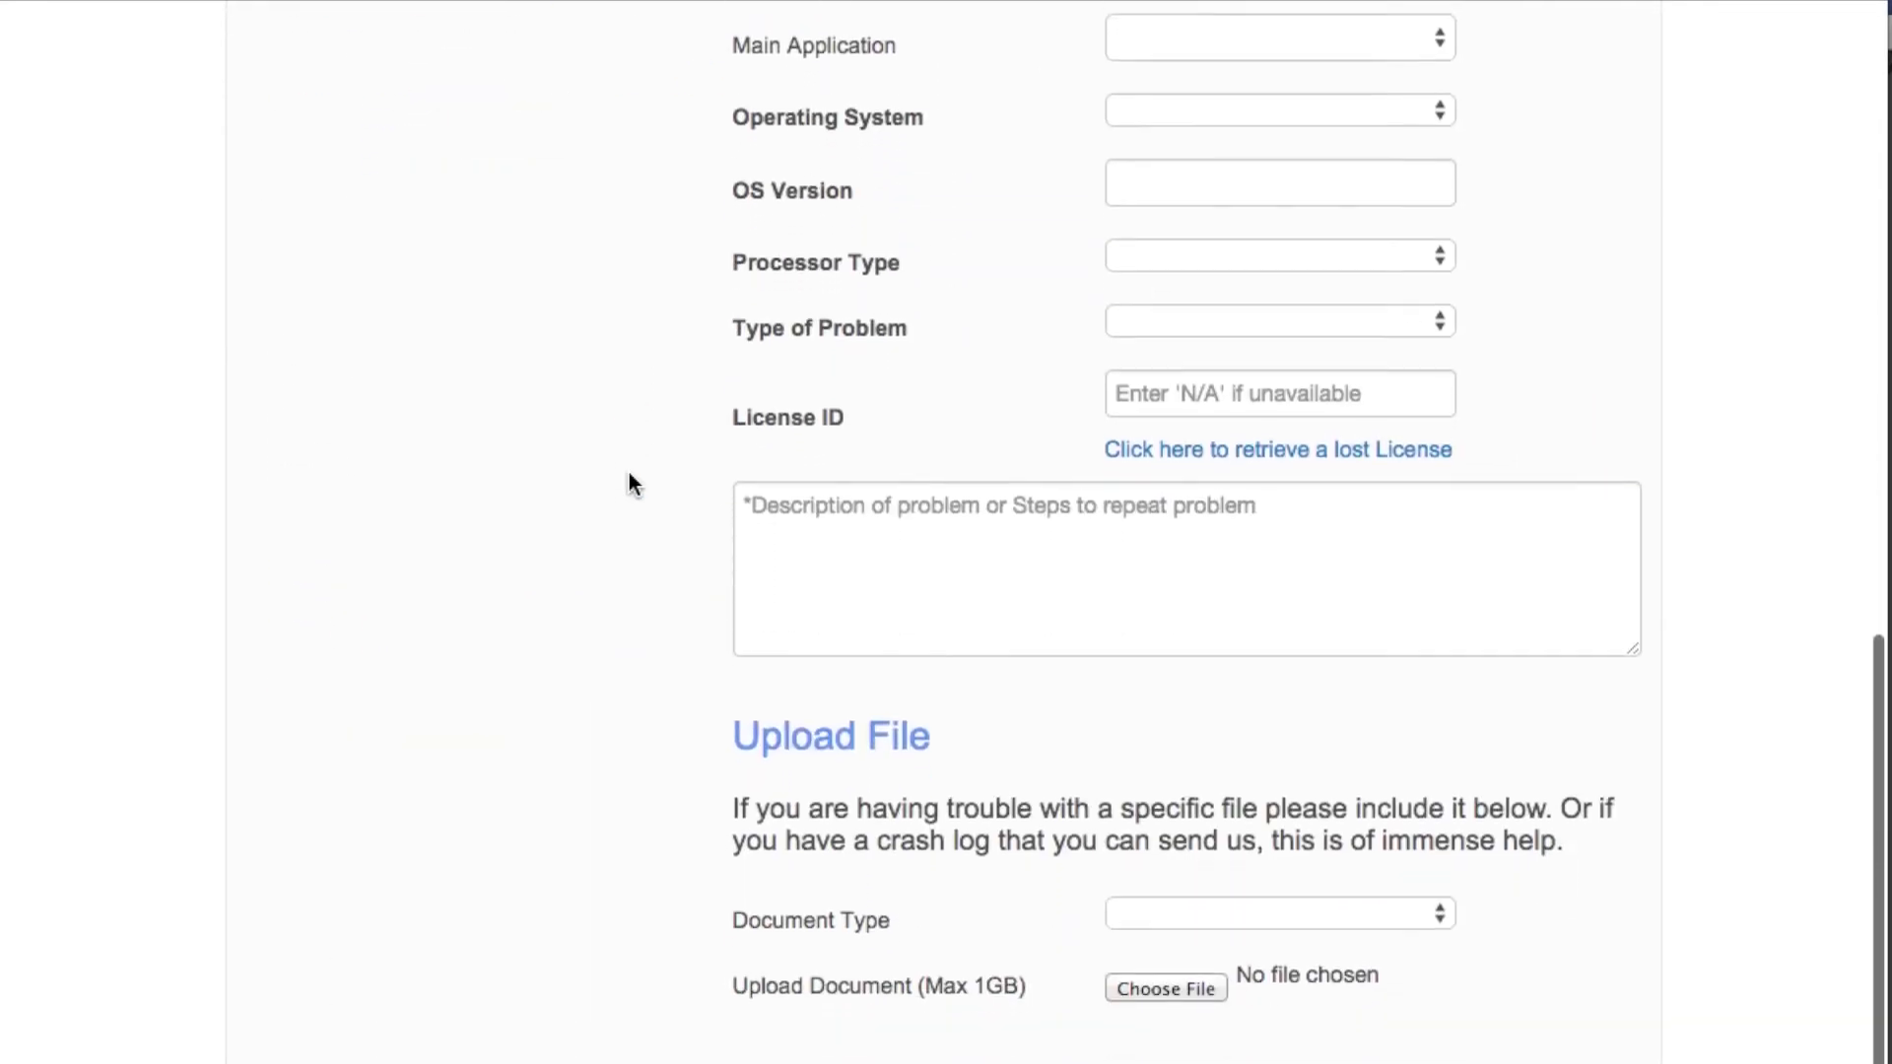
scroll(631, 478, "up", 2)
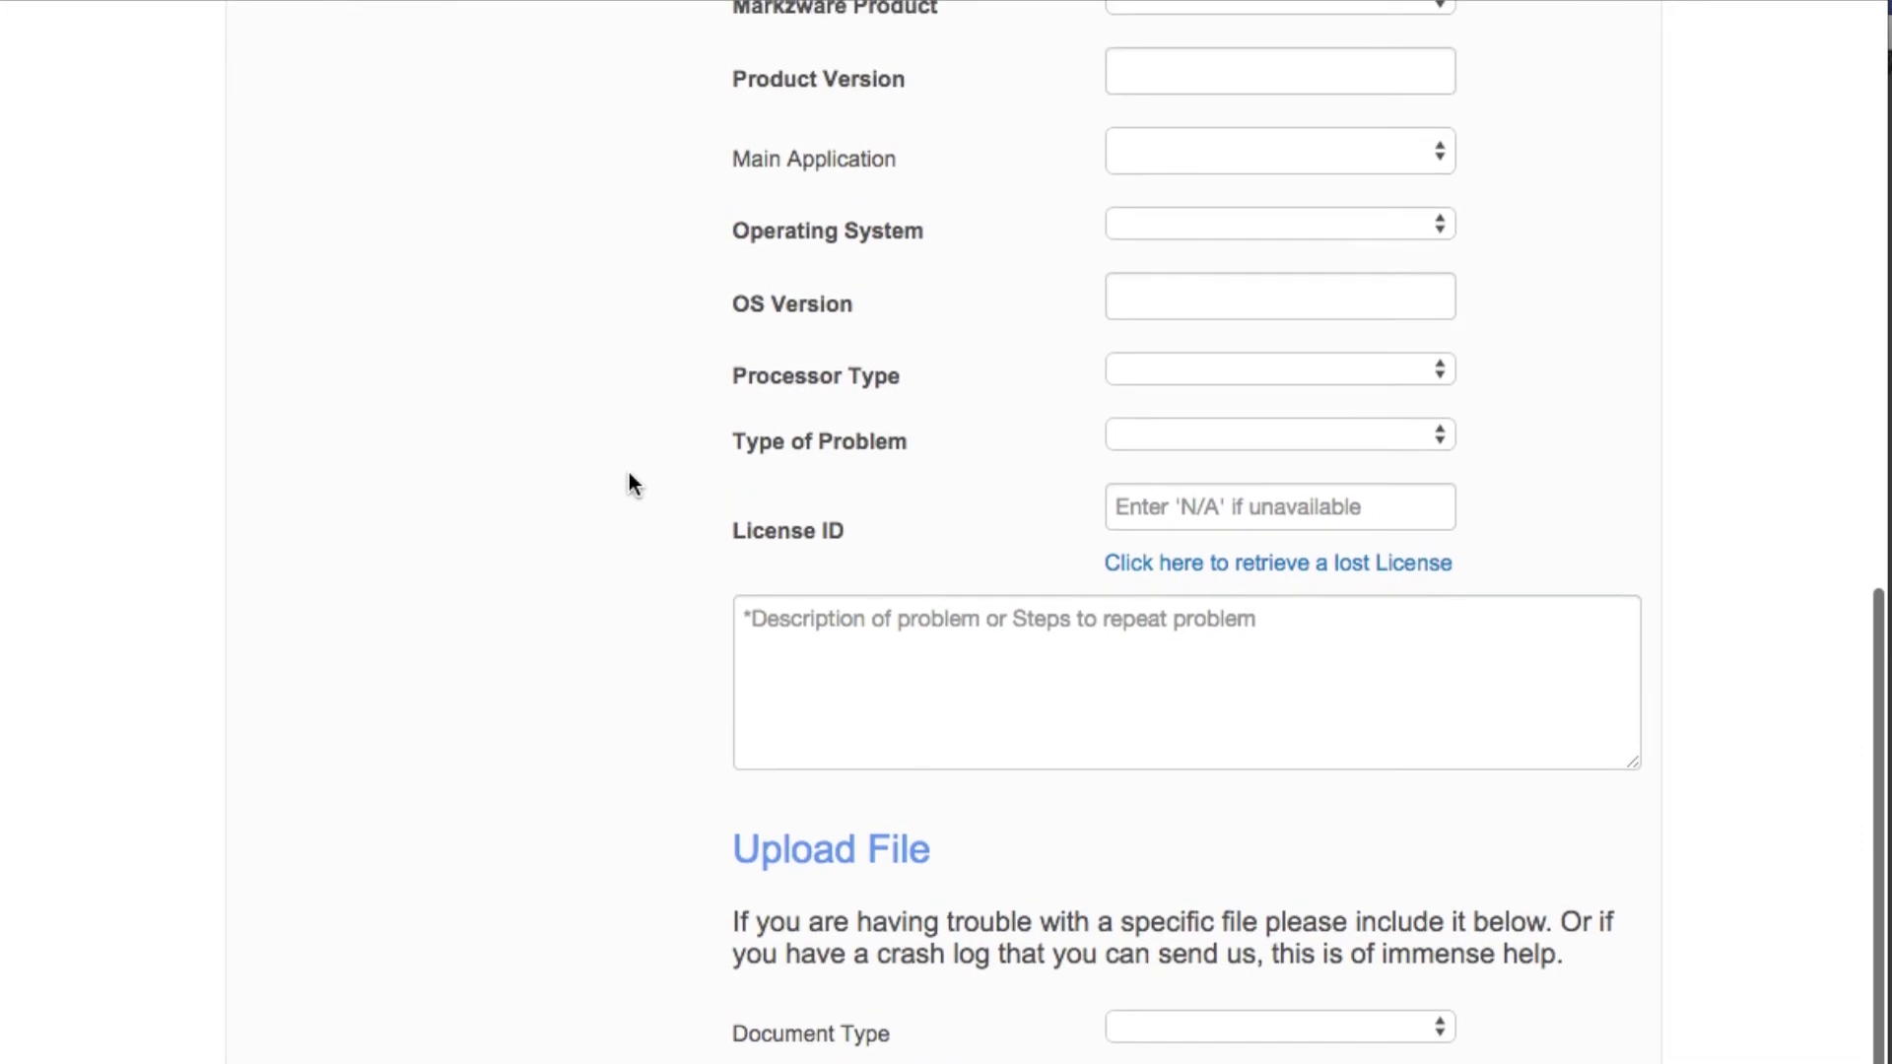